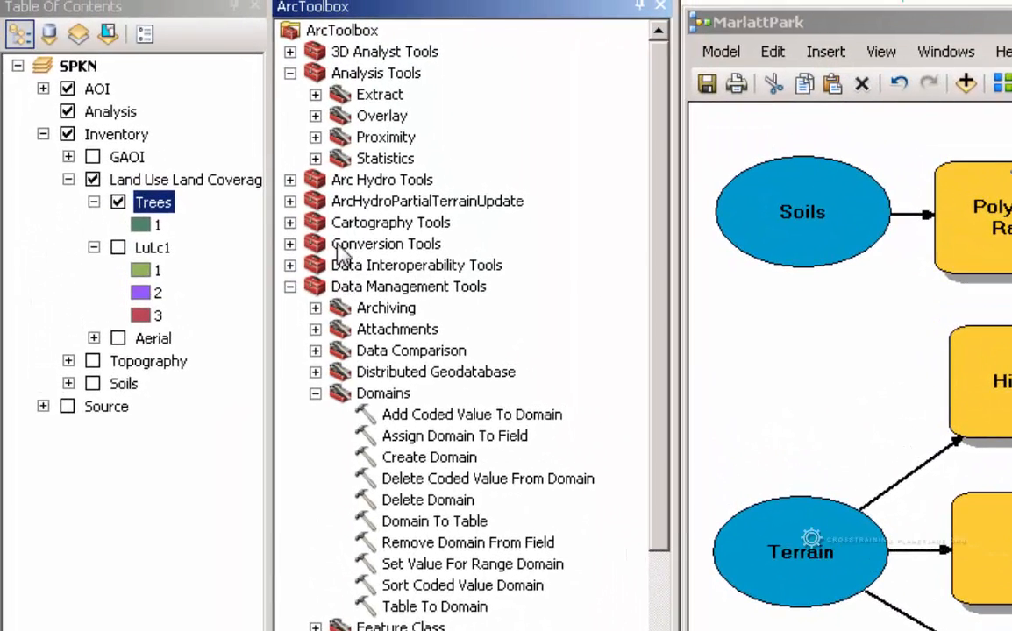
# Add the Raster to Polygon conversion tool to the model below the Reclassify (2) process
pyautogui.click(171, 103)
pyautogui.click(290, 244)
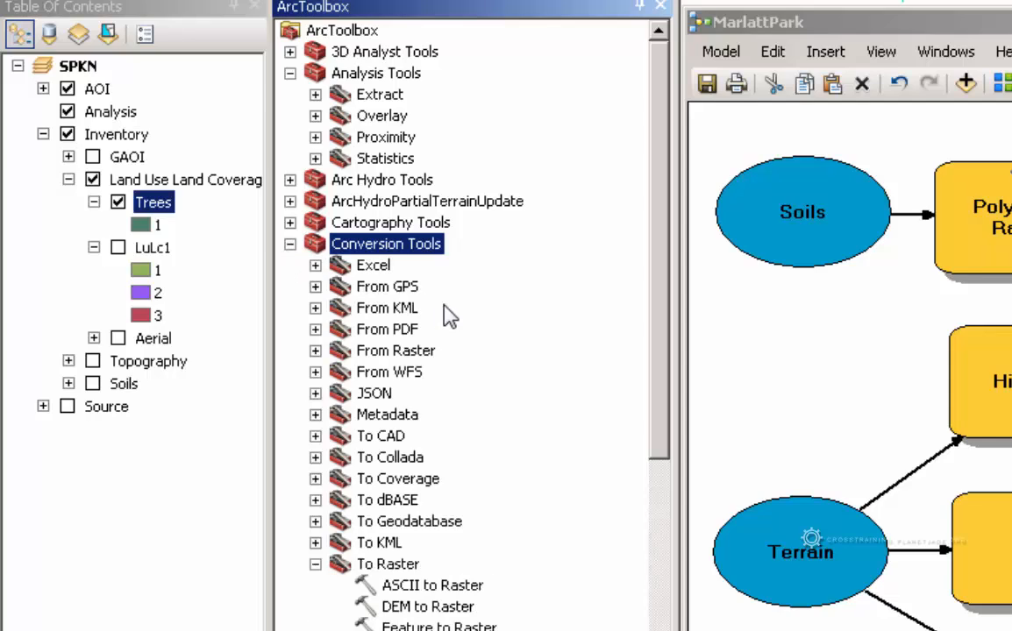
pyautogui.click(396, 351)
pyautogui.click(315, 351)
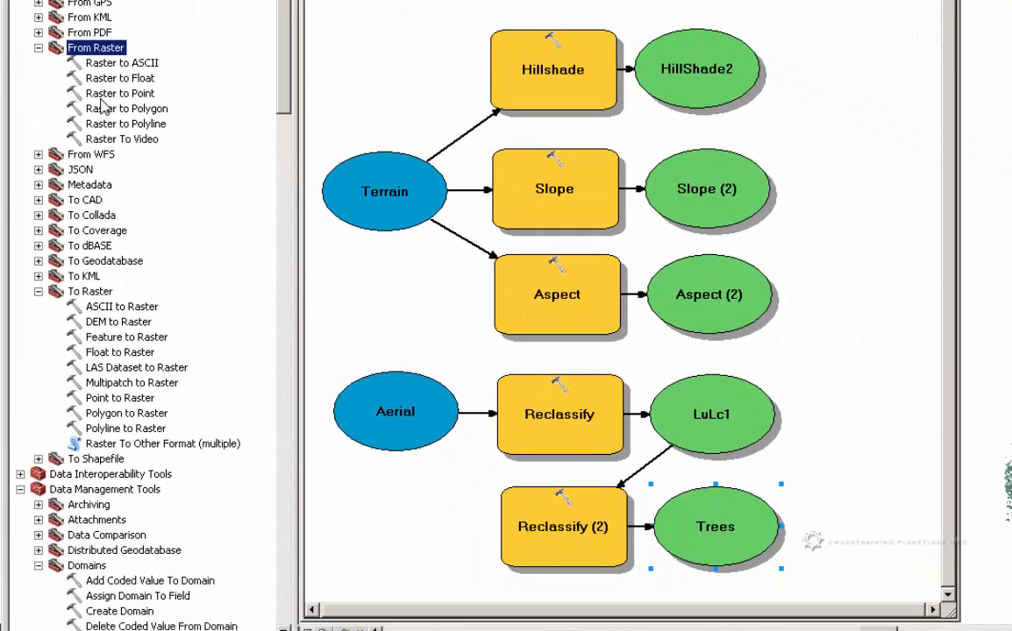
pyautogui.click(112, 109)
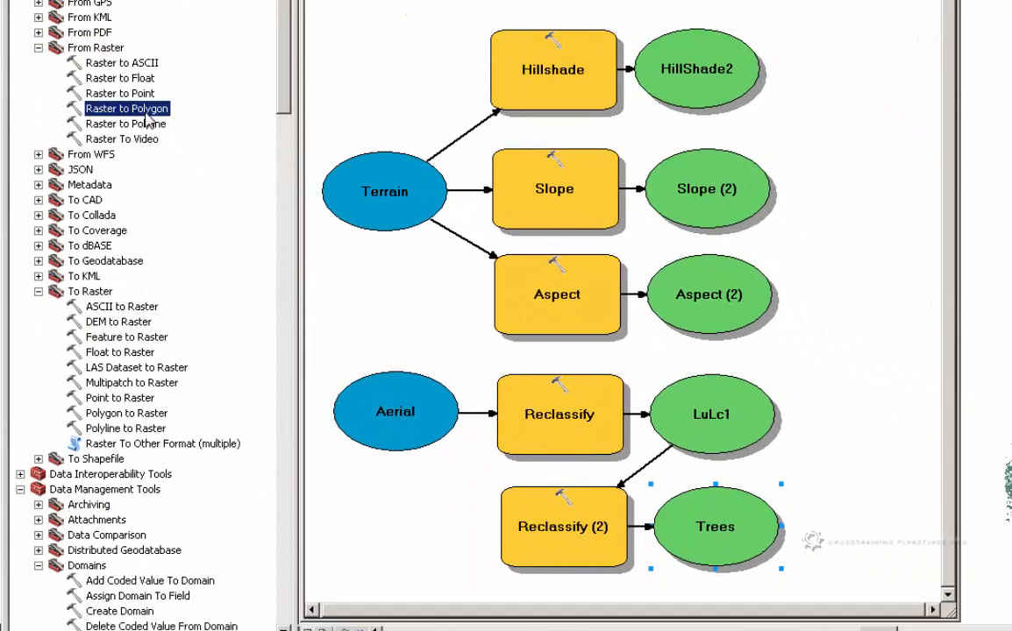
pyautogui.scroll(-3, 524, 351)
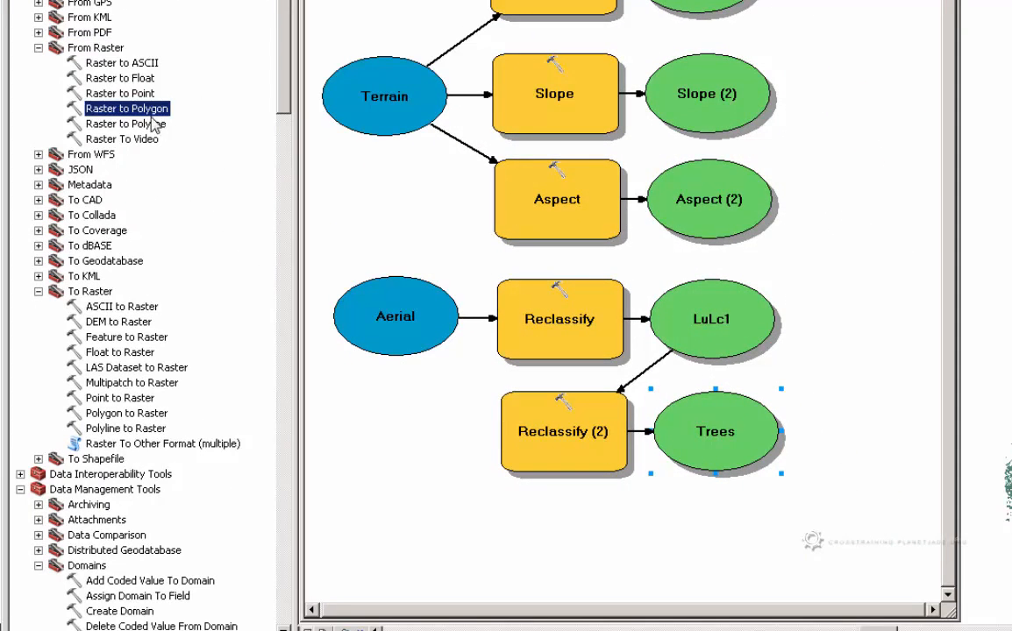
pyautogui.moveTo(124, 116); pyautogui.dragTo(574, 544)
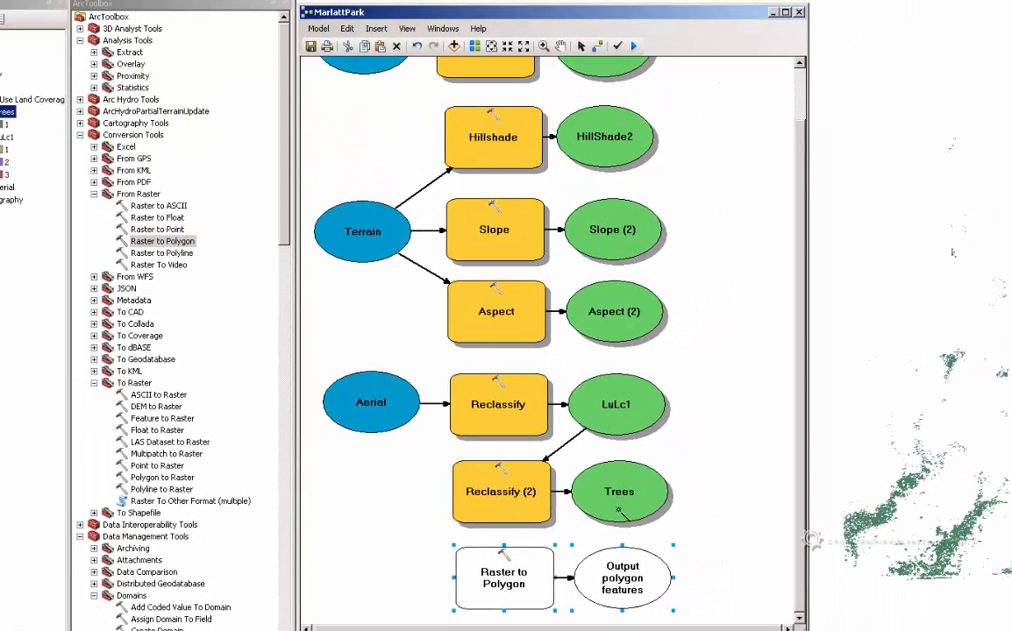
# Connect the Trees output to the Raster to Polygon tool as its input raster
pyautogui.click(587, 518)
pyautogui.click(525, 570)
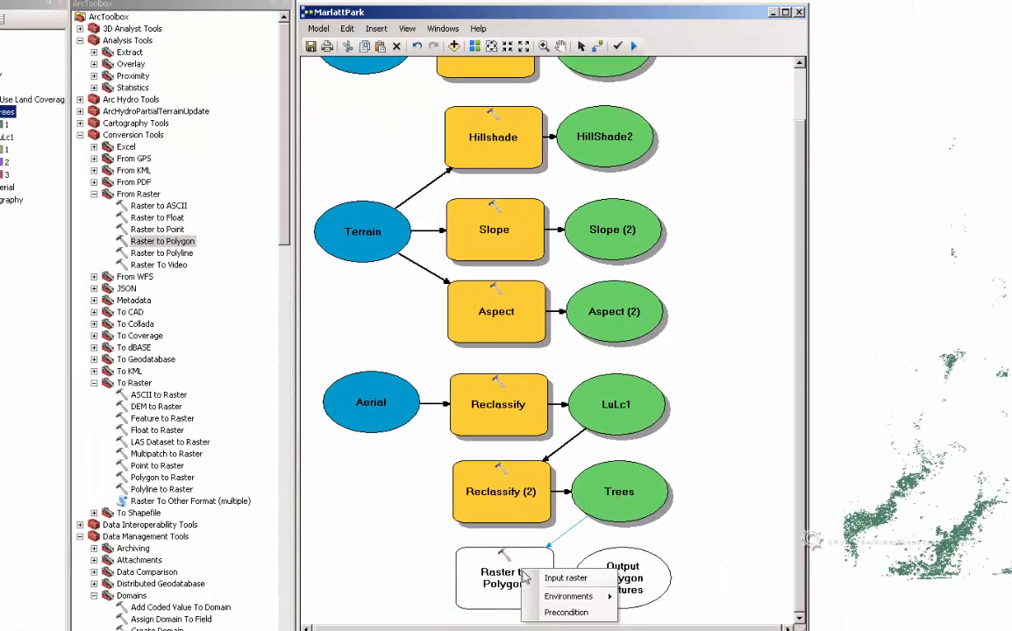
pyautogui.click(568, 577)
# Set the Raster to Polygon output feature class name to TreesPoly in MarlattPark.gdb, keeping Value as the field
pyautogui.rightClick(521, 592)
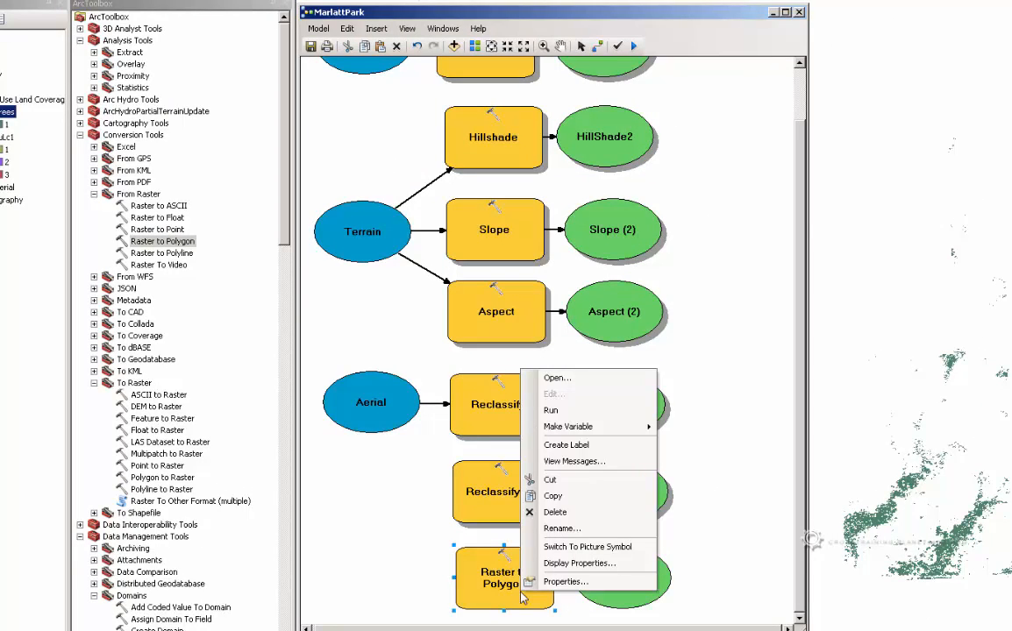
pyautogui.click(585, 381)
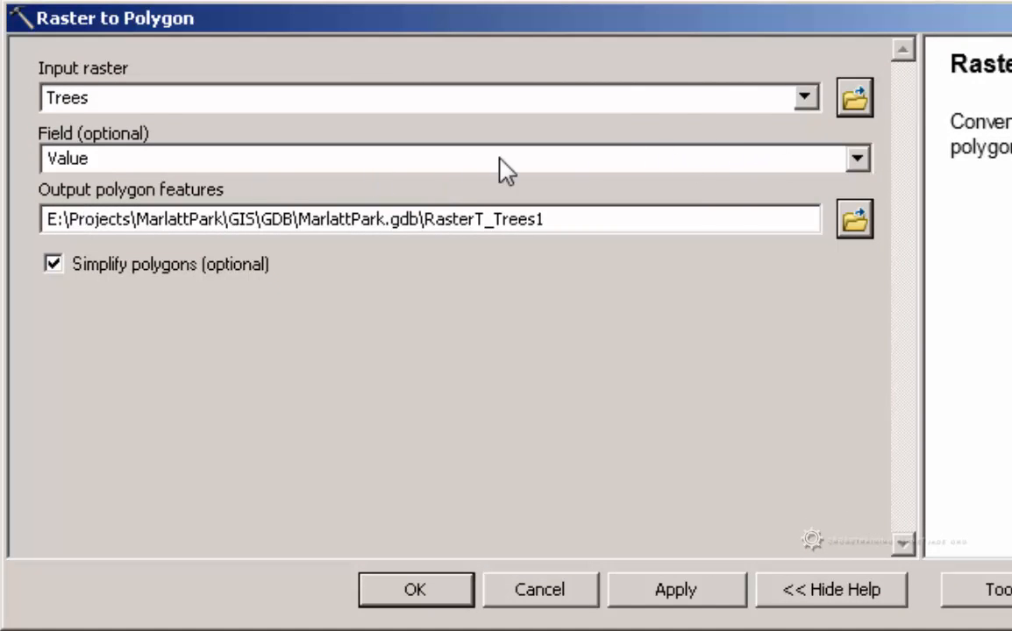
pyautogui.click(856, 160)
pyautogui.click(849, 161)
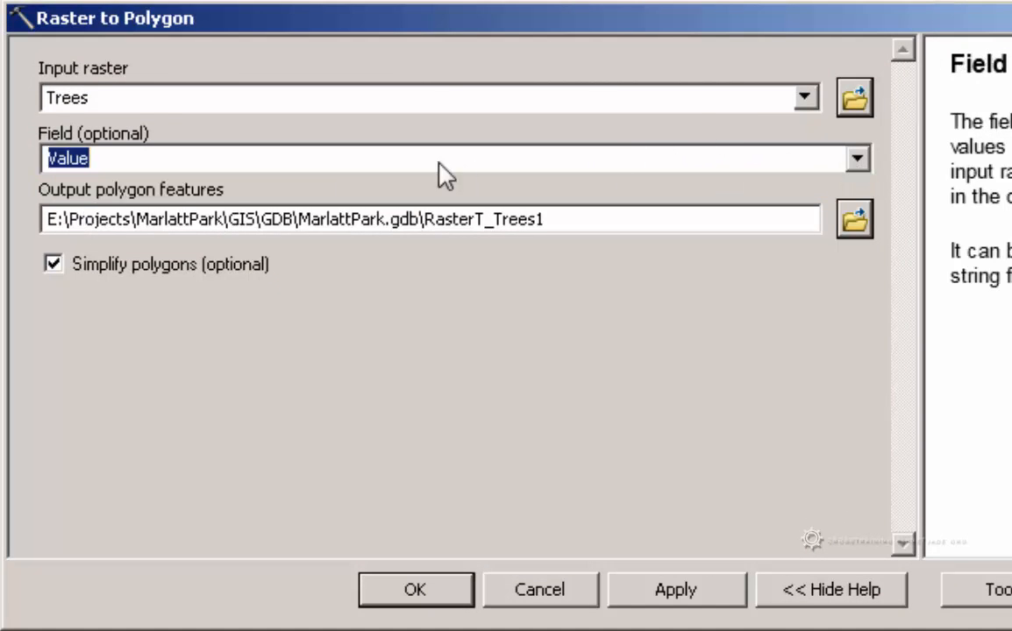
pyautogui.click(453, 225)
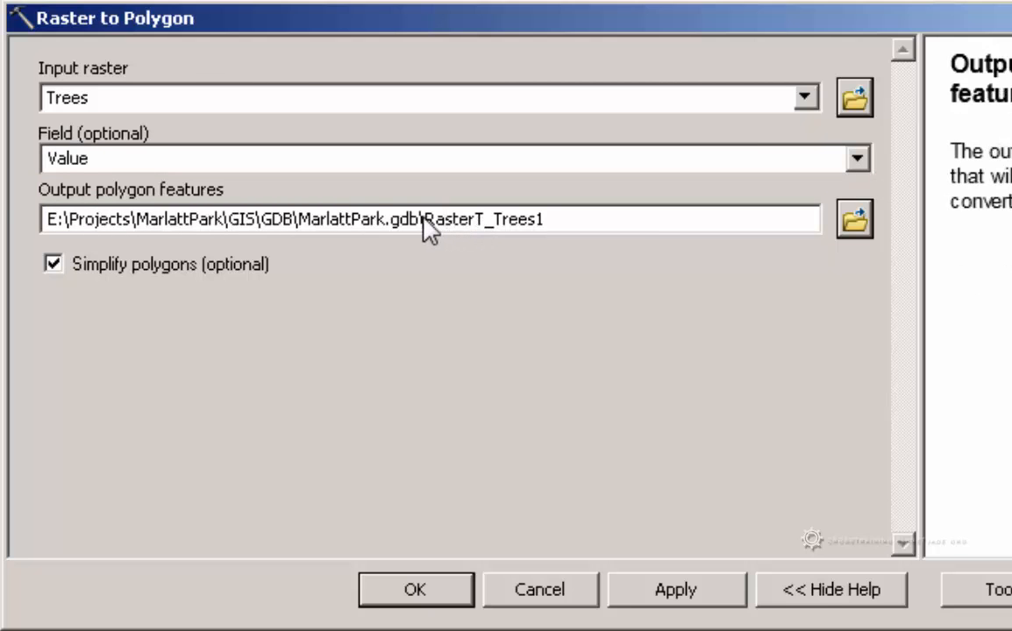
pyautogui.moveTo(425, 219); pyautogui.dragTo(586, 221)
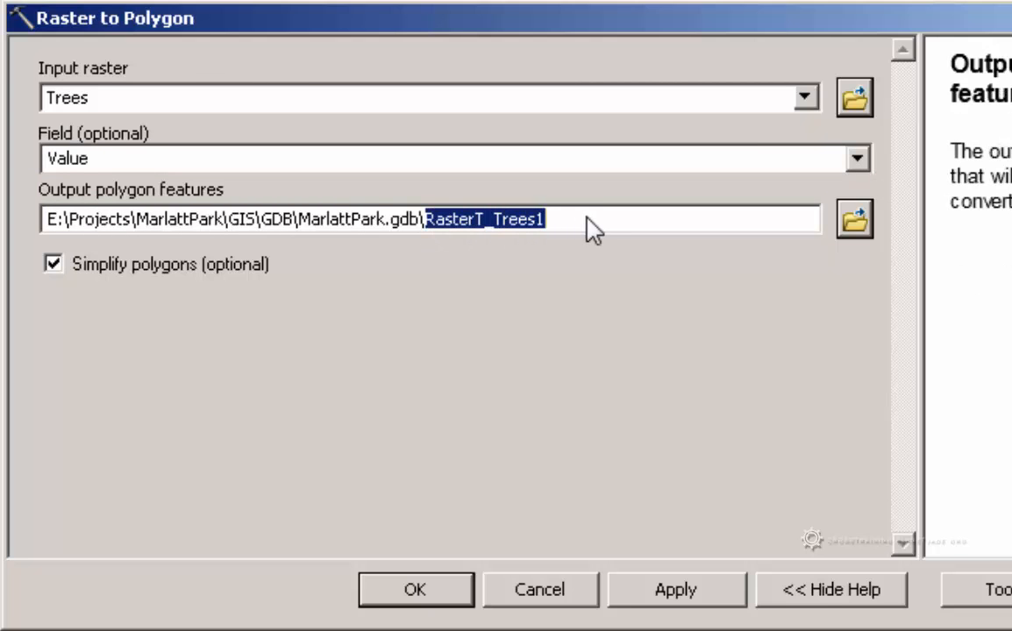
pyautogui.write('Tr')
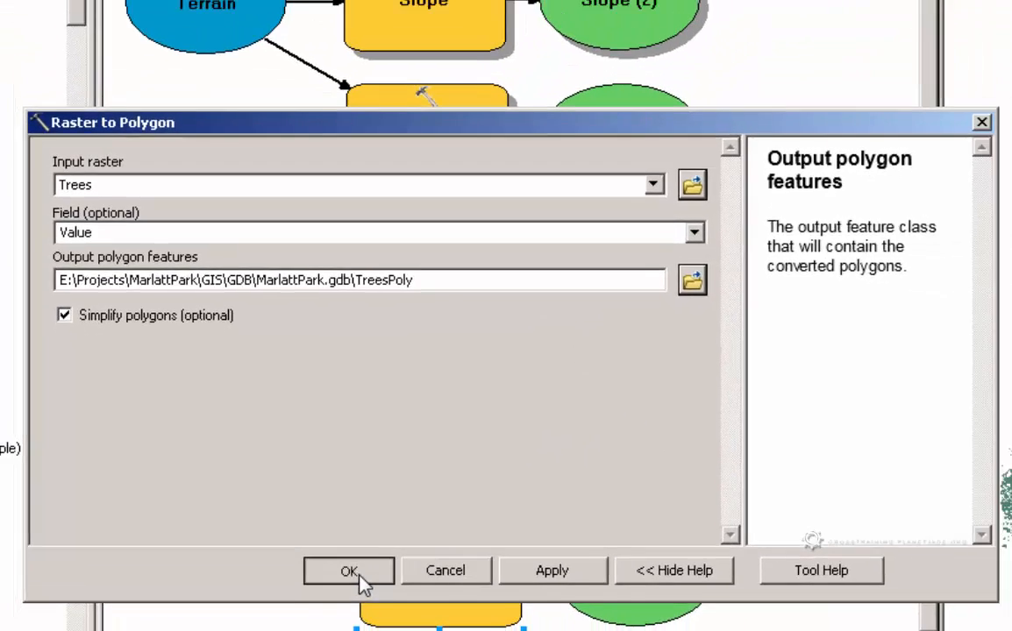
pyautogui.click(415, 589)
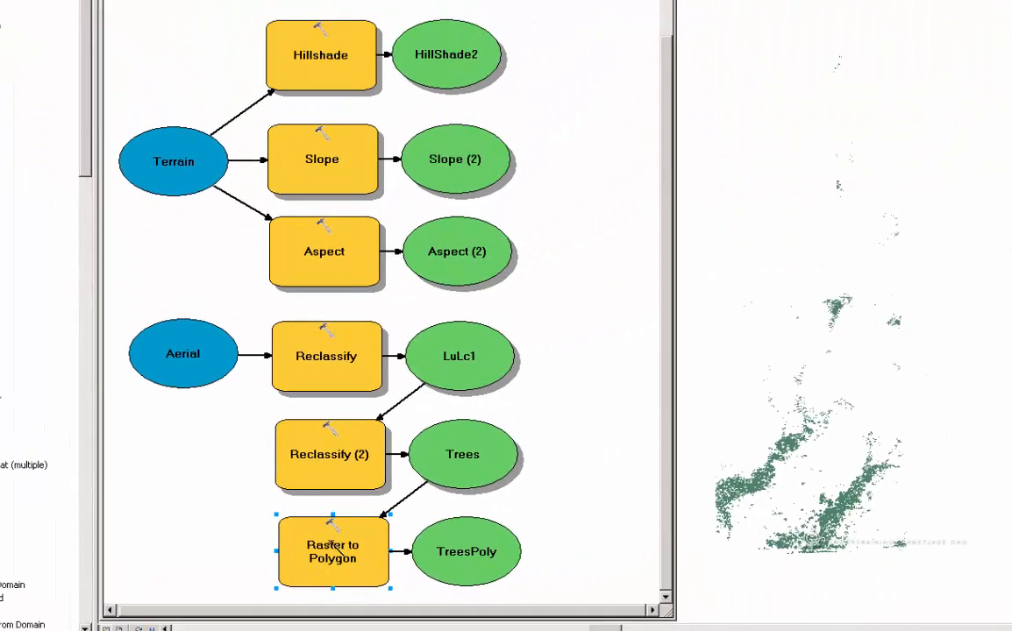
# Run the Raster to Polygon process and add its TreesPoly output to the map display
pyautogui.rightClick(333, 545)
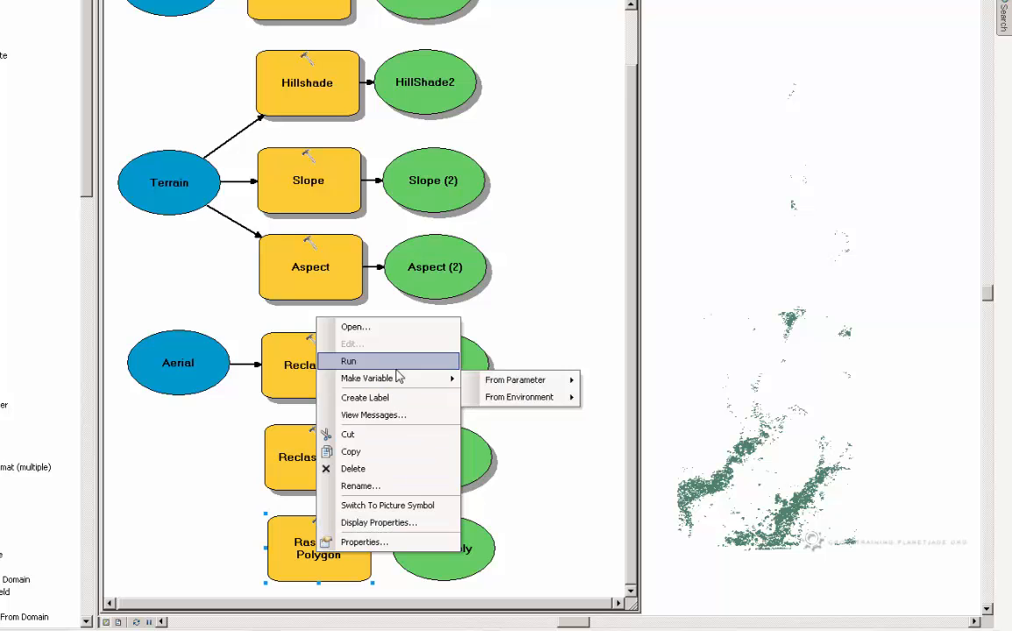
pyautogui.click(386, 361)
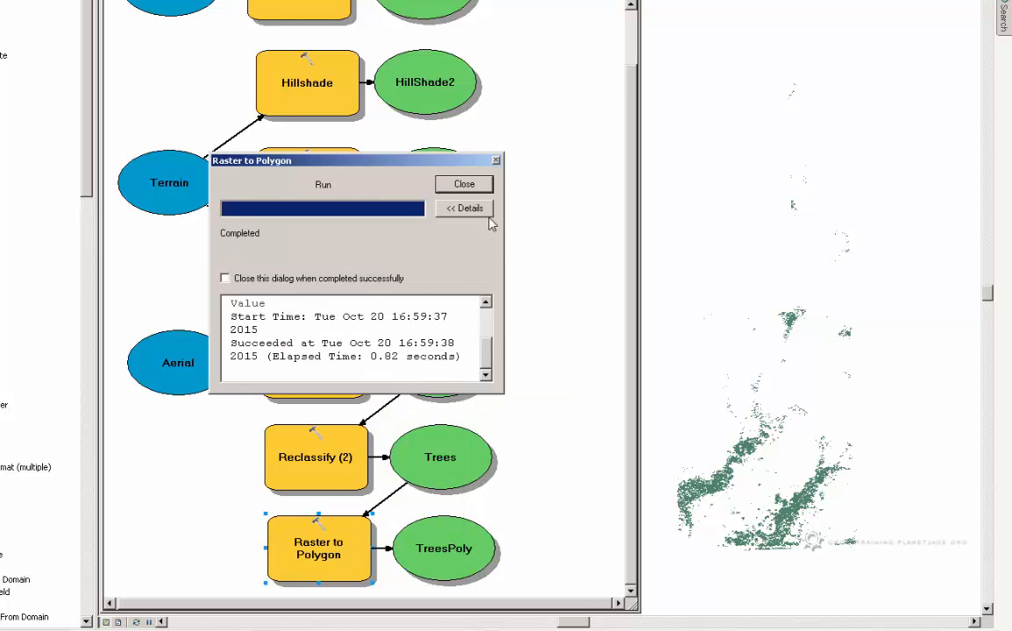
pyautogui.click(478, 190)
pyautogui.rightClick(449, 563)
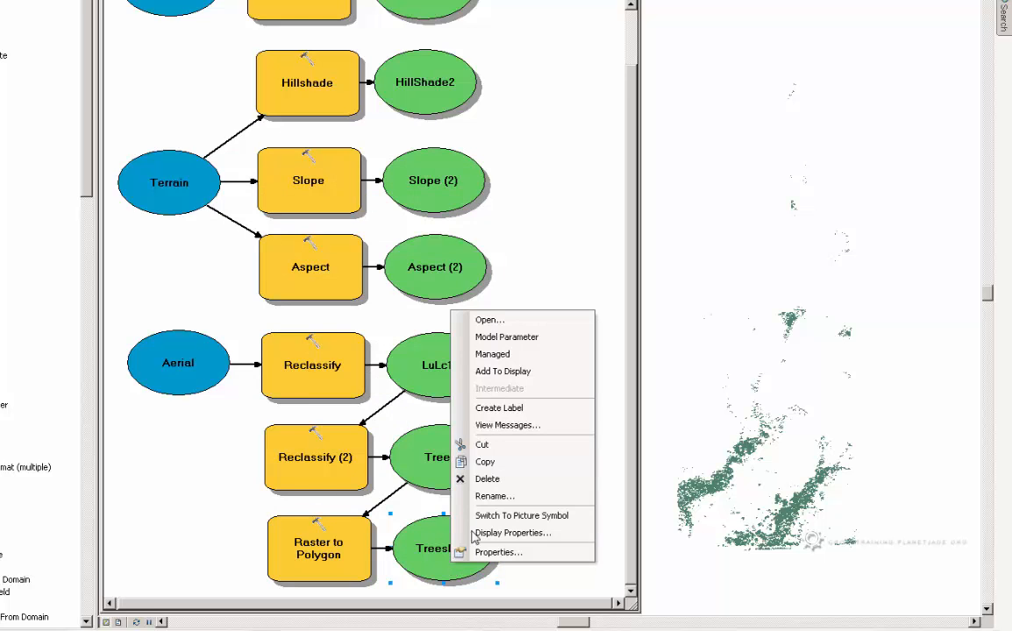
pyautogui.click(568, 375)
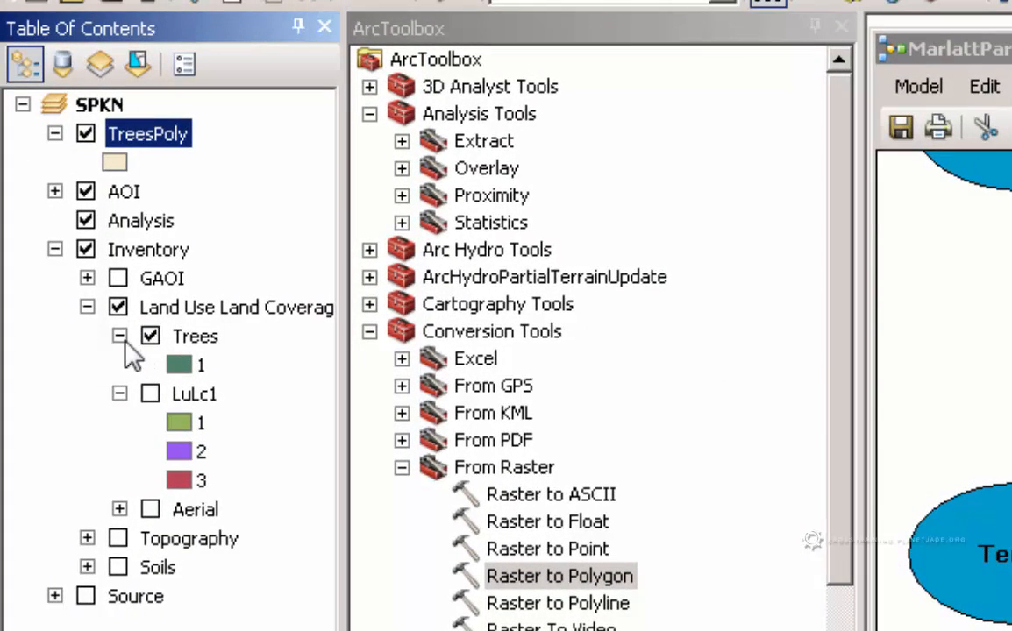
# Collapse and turn off the Trees raster layer, and move TreesPoly above it in the Land Use Land Coverage group
pyautogui.click(120, 336)
pyautogui.click(150, 336)
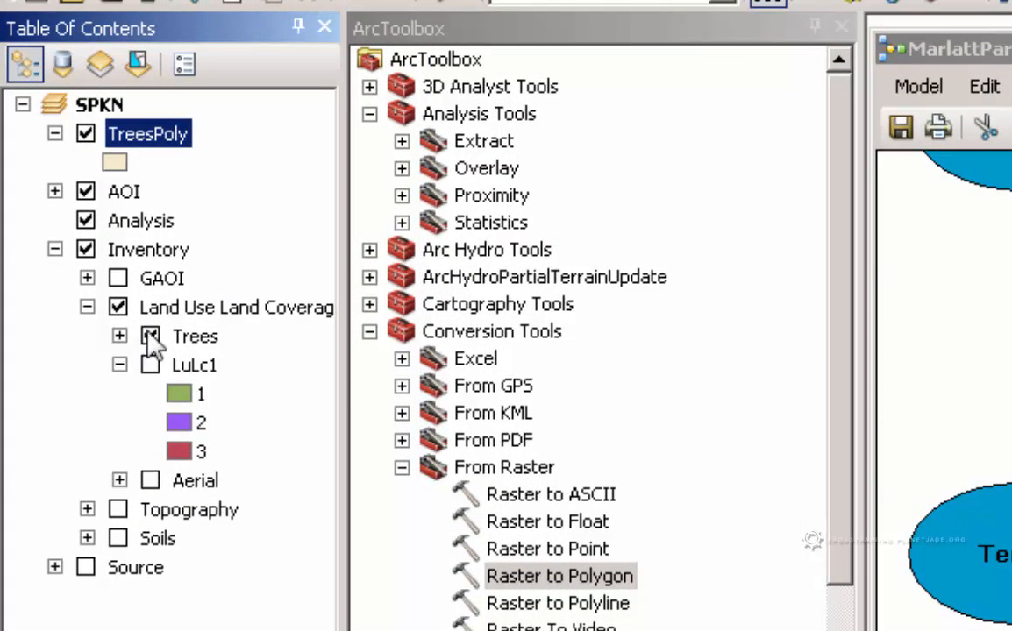
pyautogui.moveTo(132, 133); pyautogui.dragTo(263, 334)
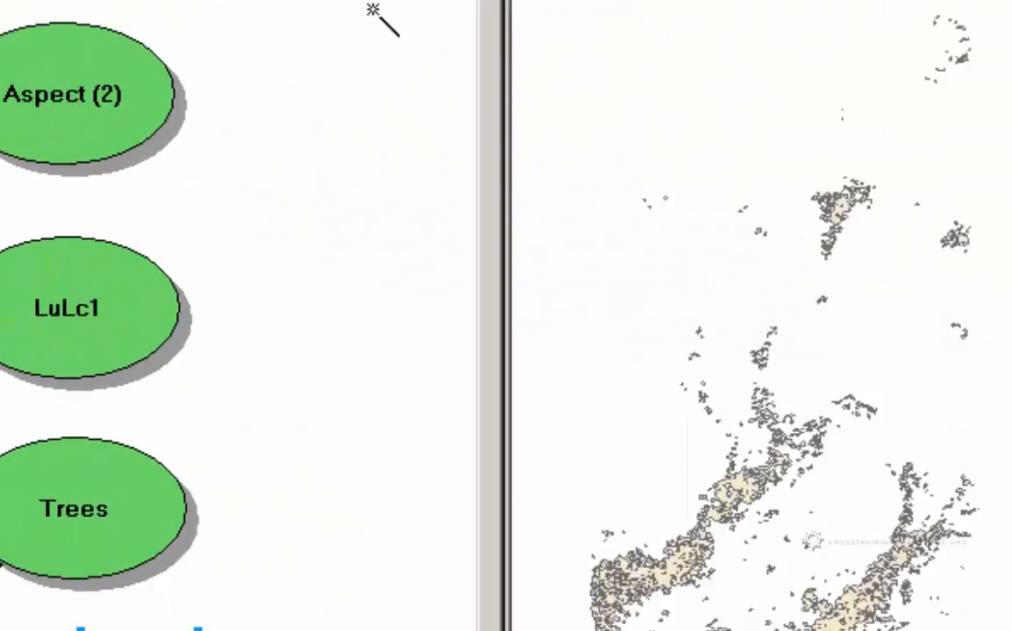
# Open the attribute table of the TreesPoly layer and dock it below the map
pyautogui.scroll(4, 407, 468)
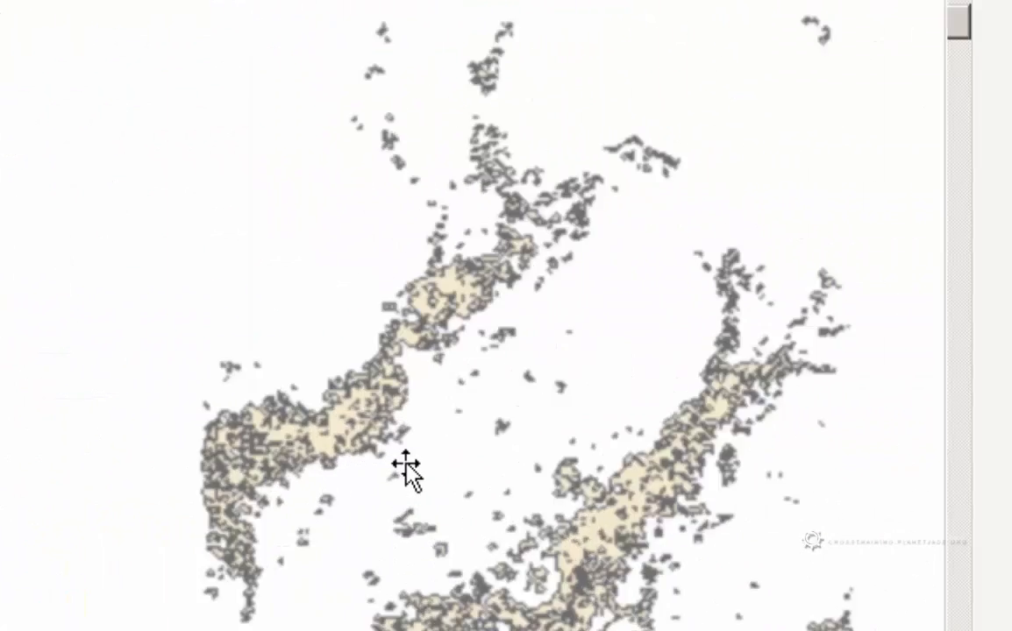
pyautogui.moveTo(497, 463); pyautogui.dragTo(206, 489)
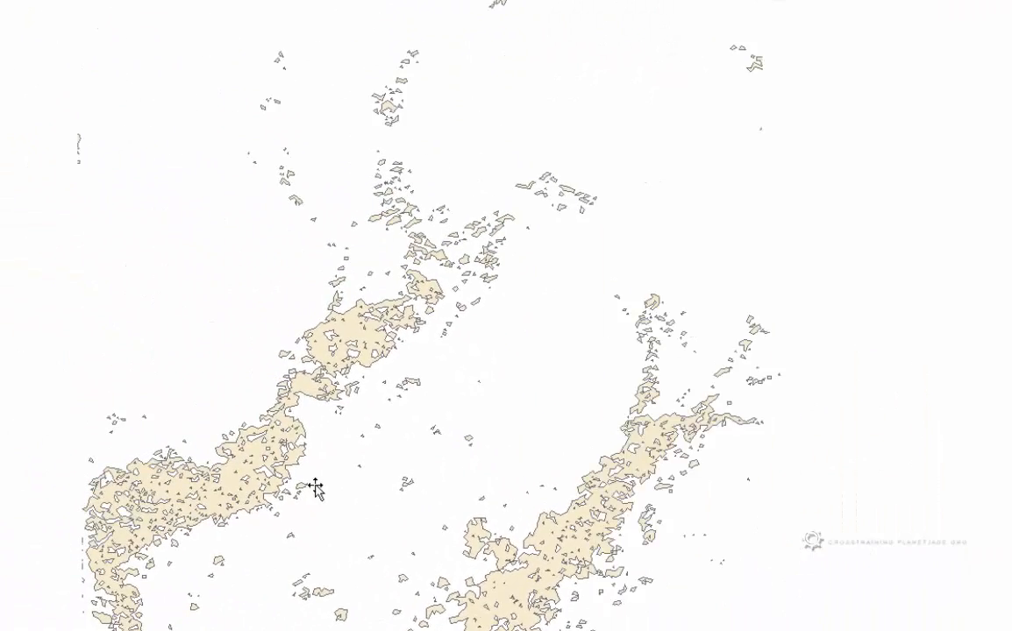
pyautogui.moveTo(122, 523); pyautogui.dragTo(116, 498)
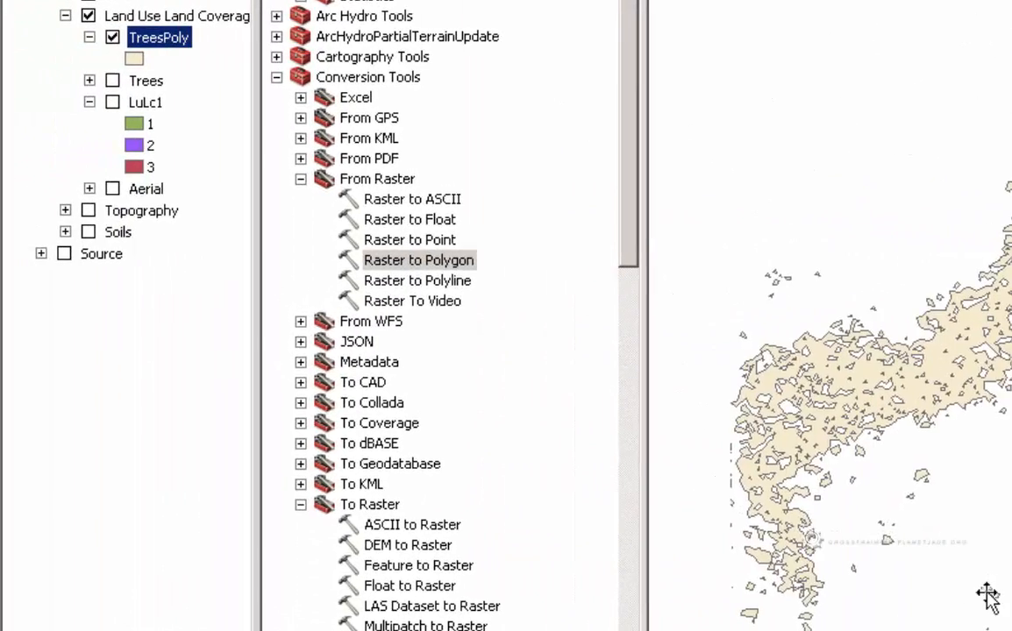
pyautogui.moveTo(987, 593); pyautogui.dragTo(1008, 630)
pyautogui.rightClick(178, 41)
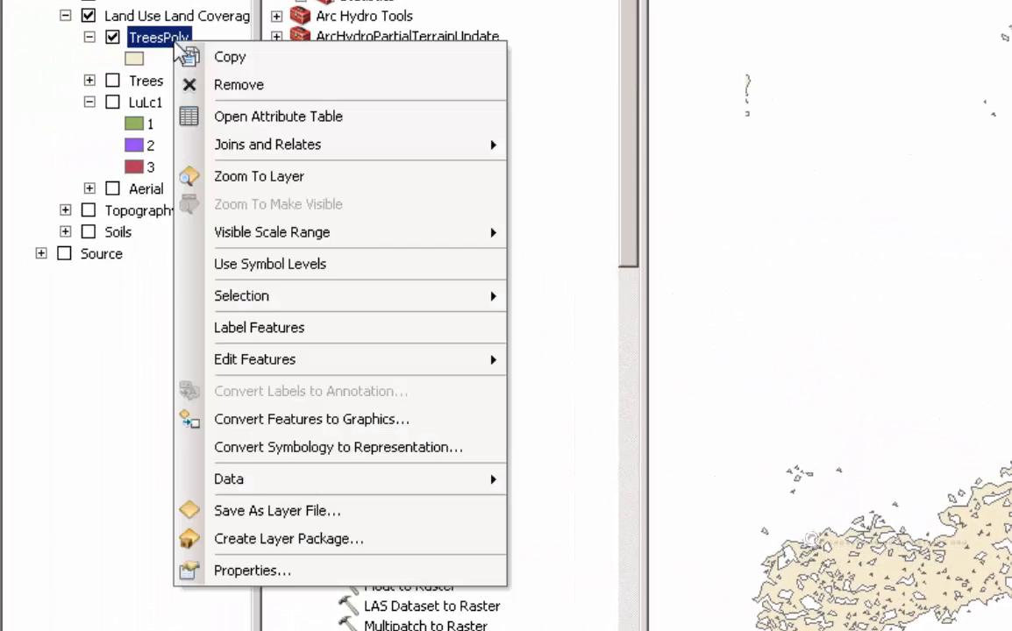
pyautogui.click(217, 115)
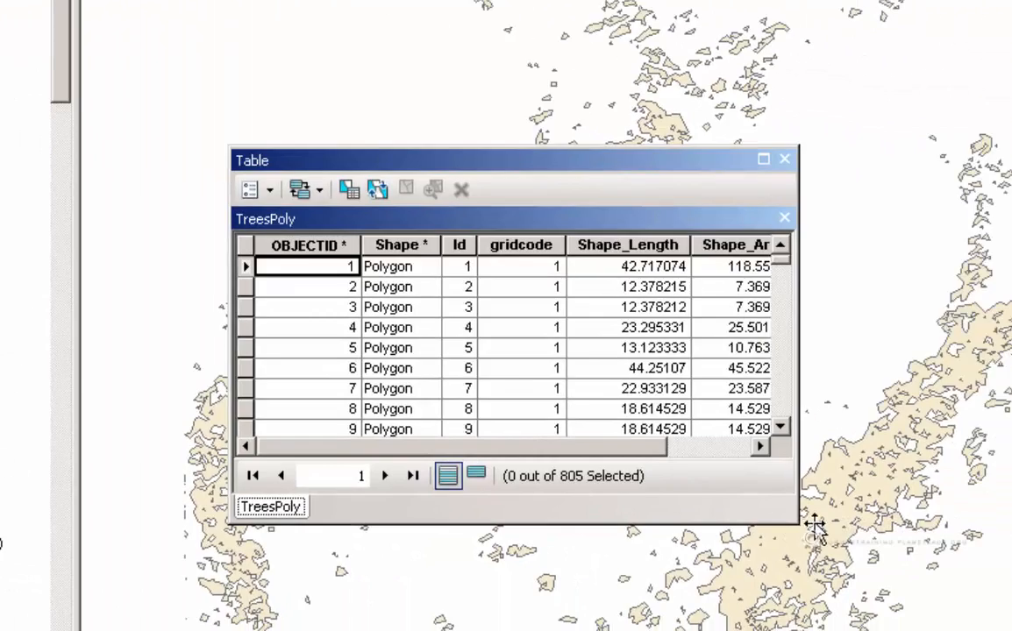
pyautogui.moveTo(636, 212); pyautogui.dragTo(510, 518)
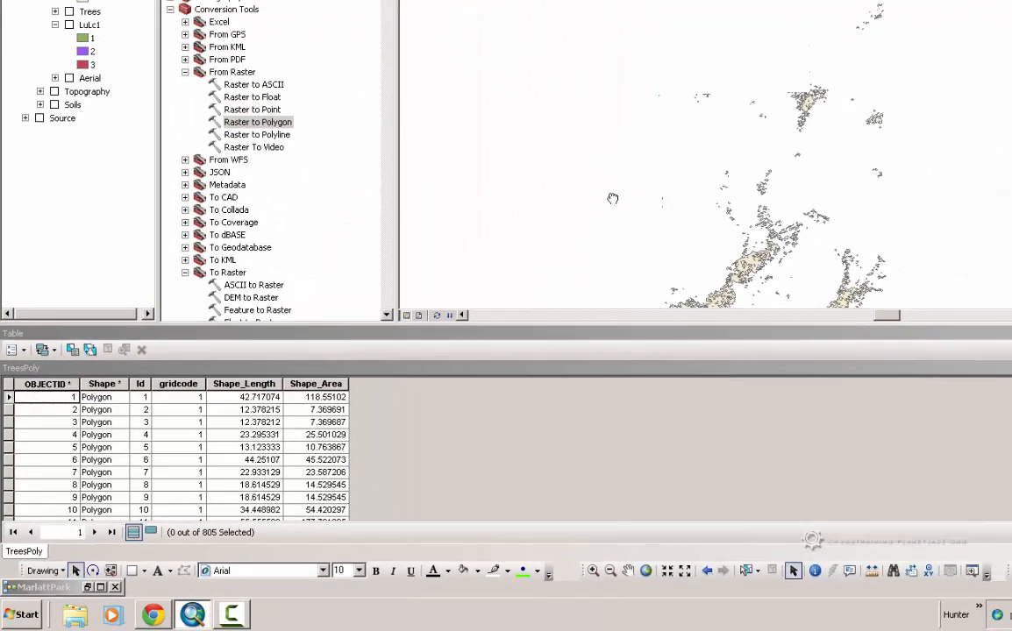
# Sort the TreesPoly attribute table by Shape_Area in ascending order
pyautogui.moveTo(613, 200); pyautogui.dragTo(698, 44)
pyautogui.moveTo(858, 133); pyautogui.dragTo(629, 306)
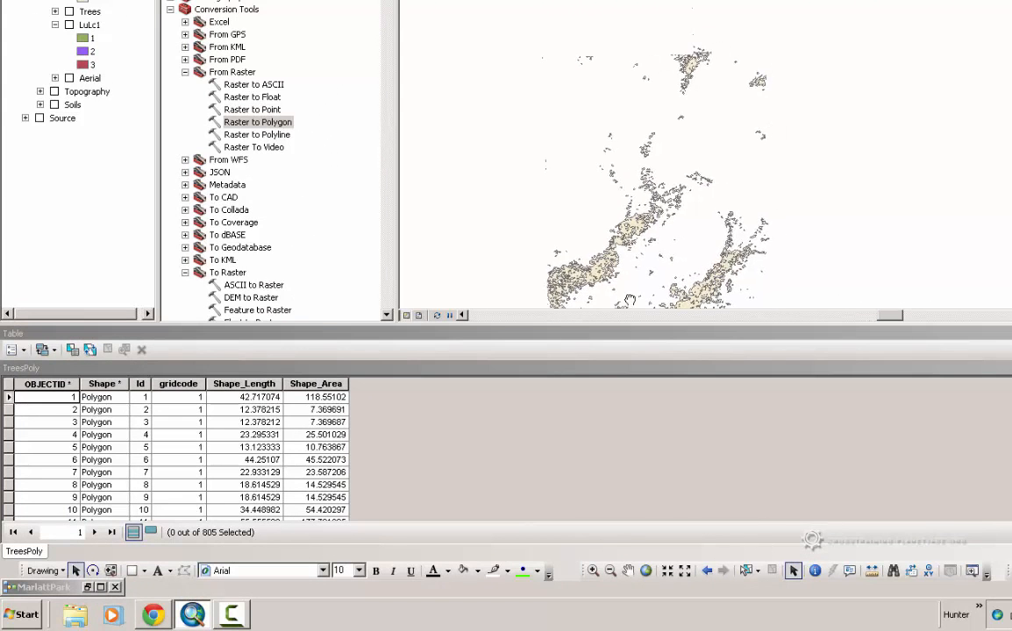
pyautogui.scroll(-2, 630, 305)
pyautogui.moveTo(666, 247); pyautogui.dragTo(801, 130)
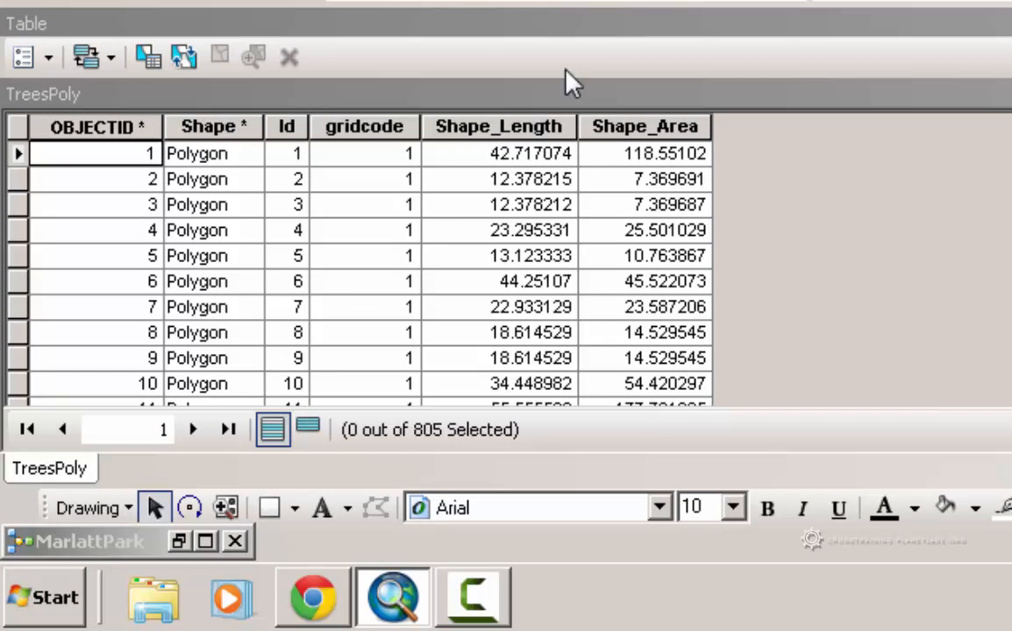
pyautogui.click(580, 24)
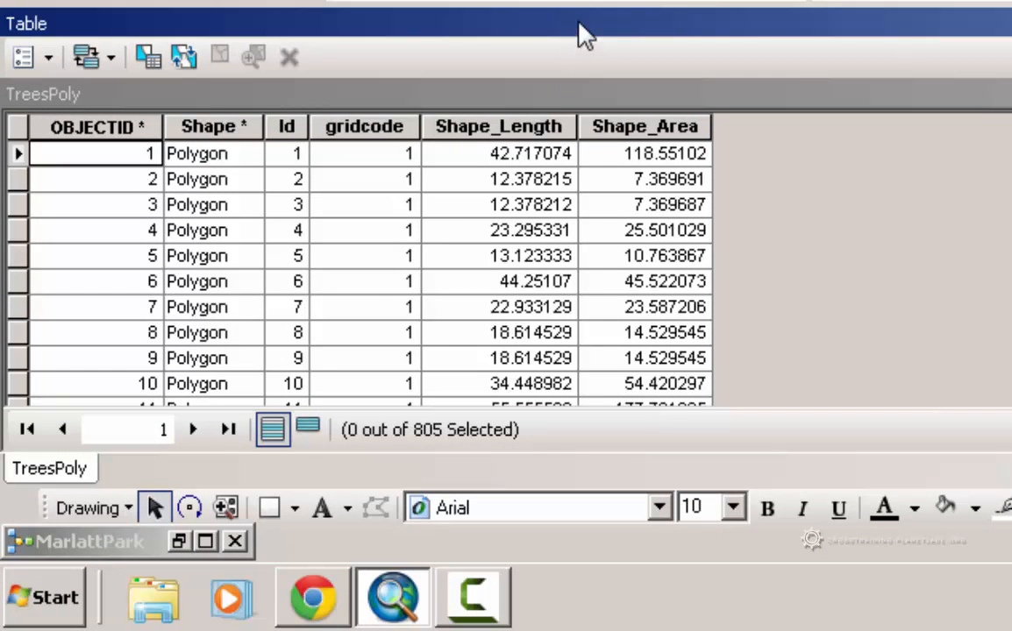
pyautogui.click(617, 118)
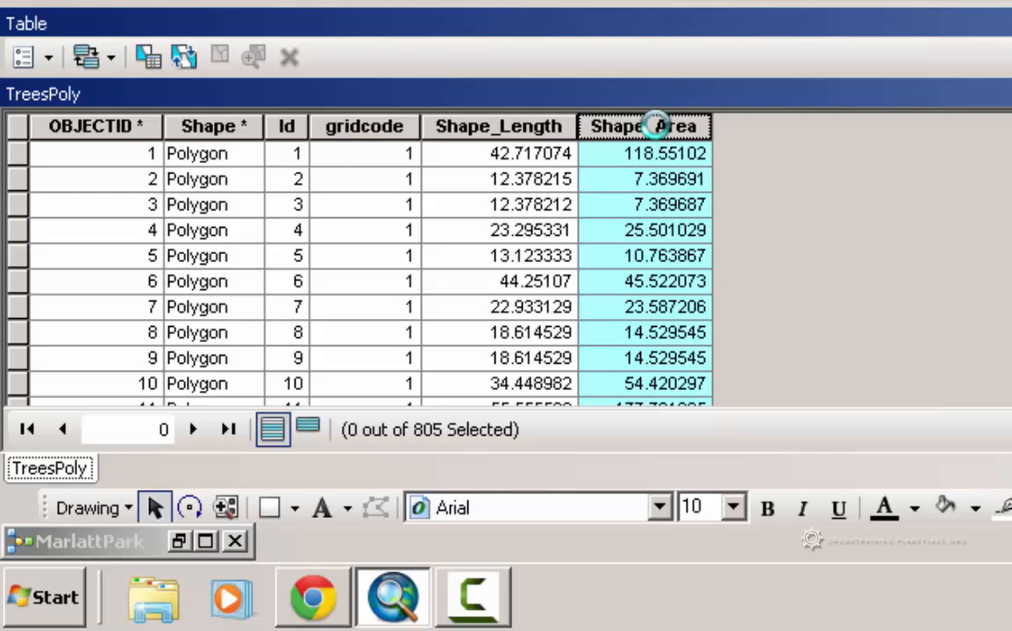
pyautogui.rightClick(669, 128)
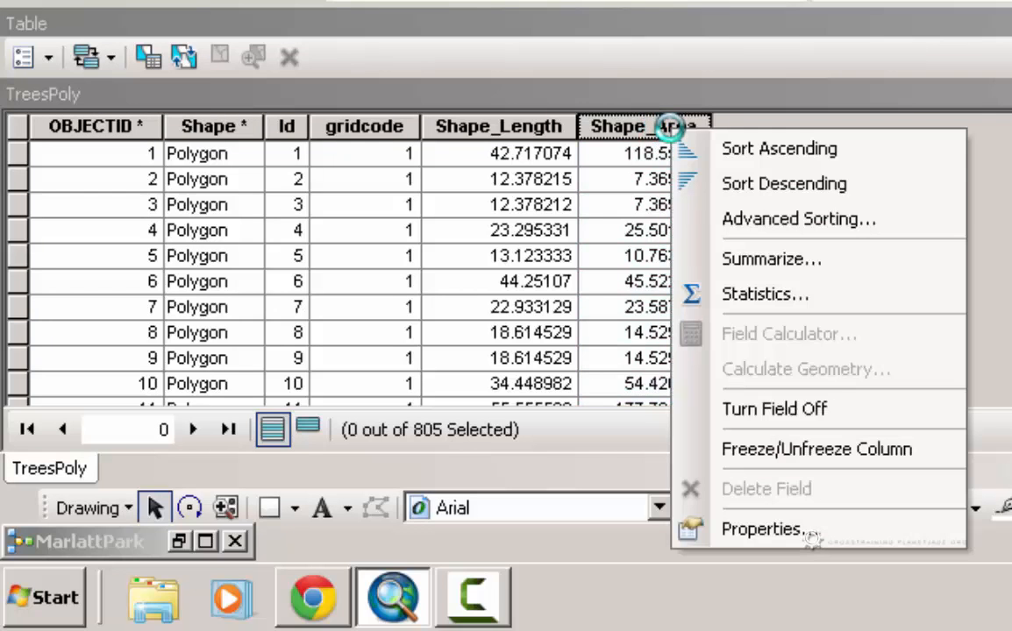
pyautogui.click(730, 151)
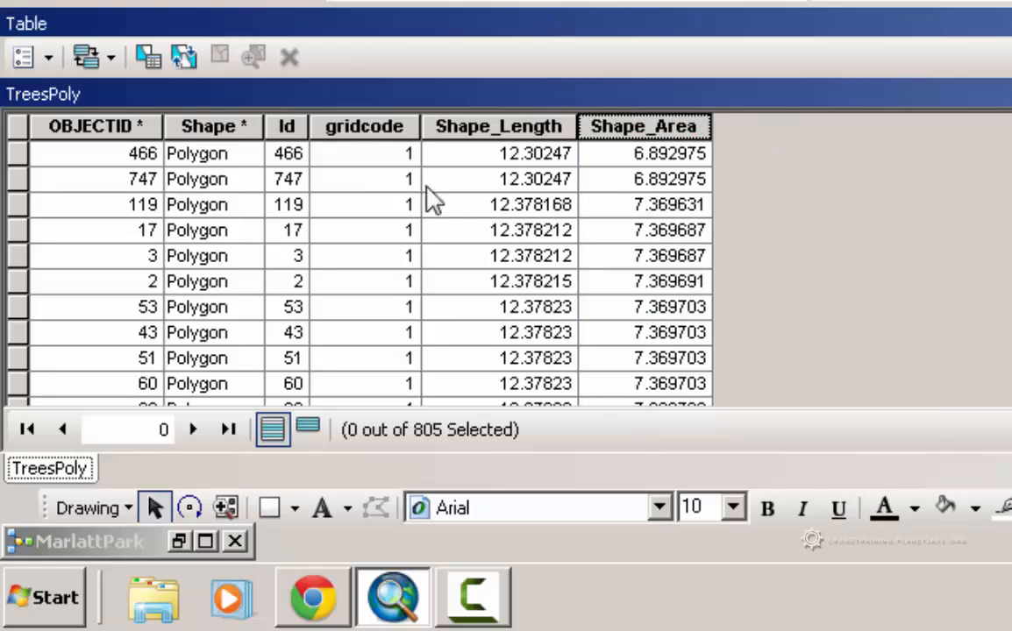
# Select the block of TreesPoly records with the smallest areas, starting from the first row of the sorted table
pyautogui.moveTo(18, 162); pyautogui.dragTo(66, 348)
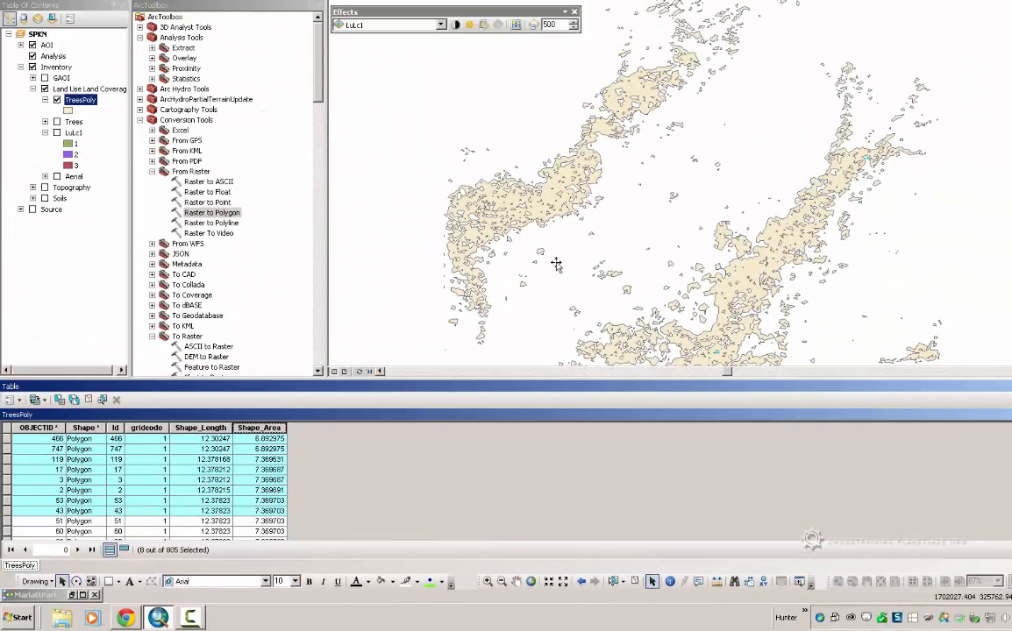
pyautogui.scroll(4, 556, 264)
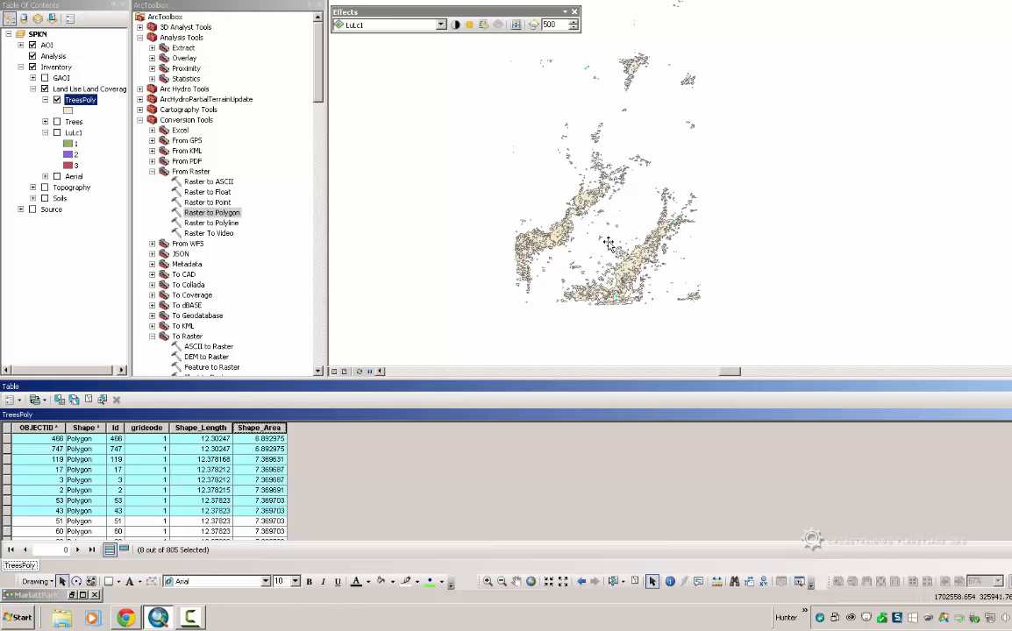
pyautogui.click(599, 186)
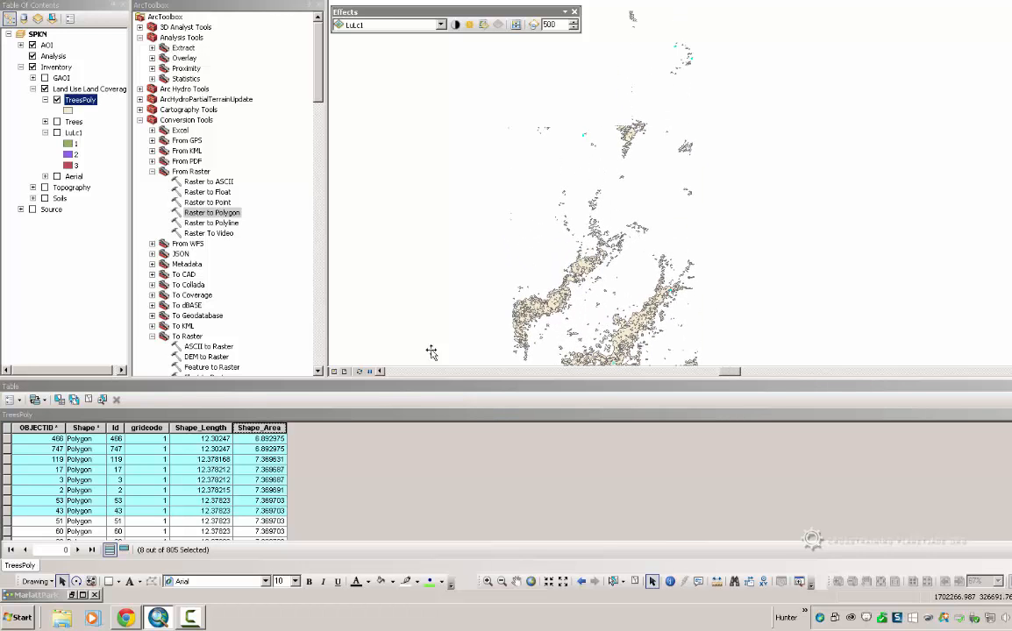
pyautogui.moveTo(7, 440); pyautogui.dragTo(10, 582)
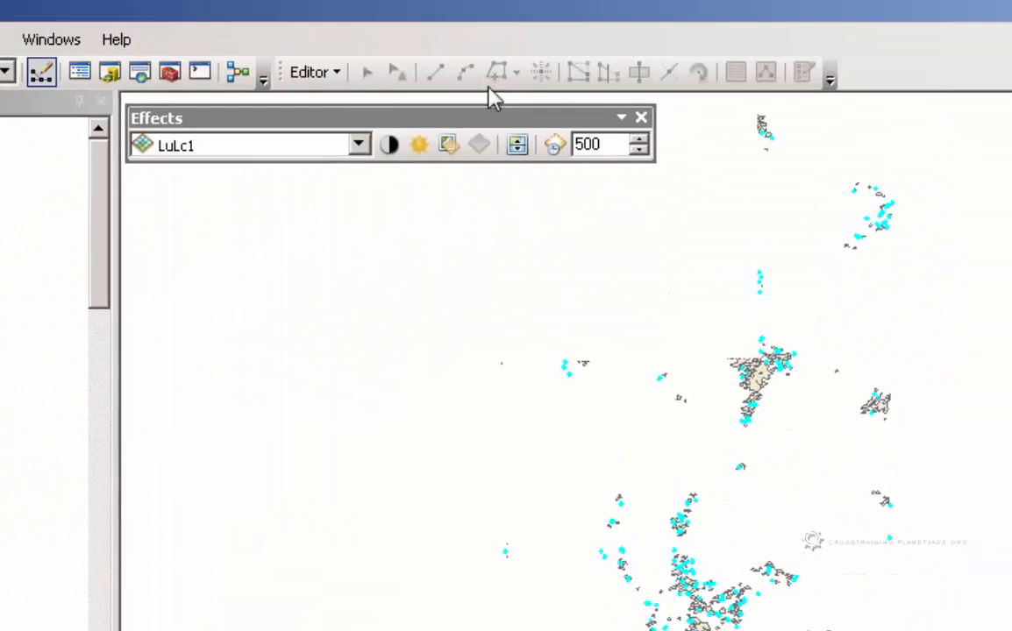
# Start an edit session on the MarlattPark file geodatabase and delete the selected TreesPoly records
pyautogui.click(335, 73)
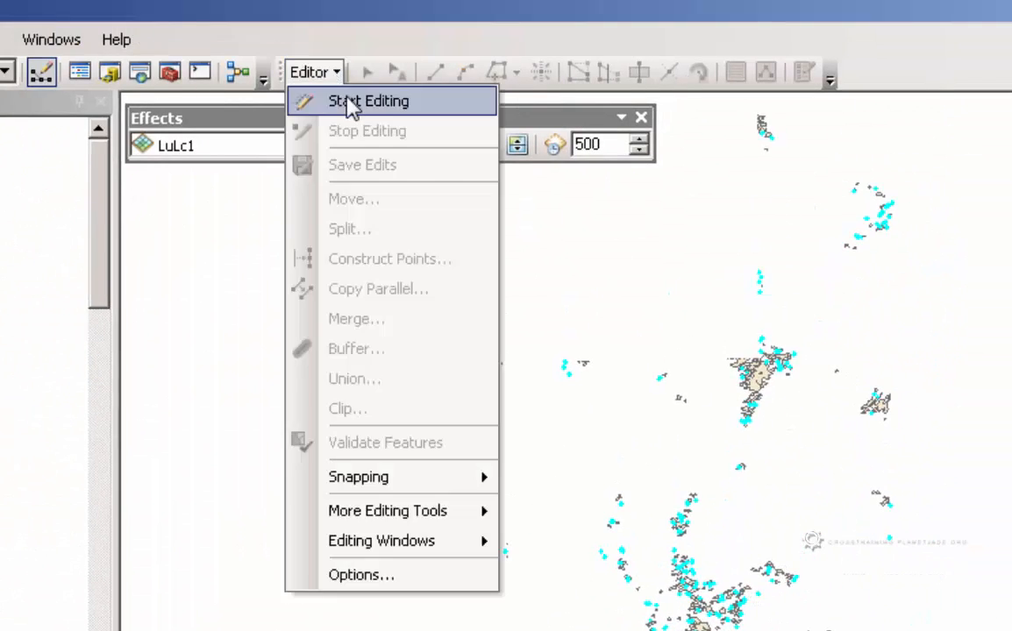
pyautogui.click(343, 101)
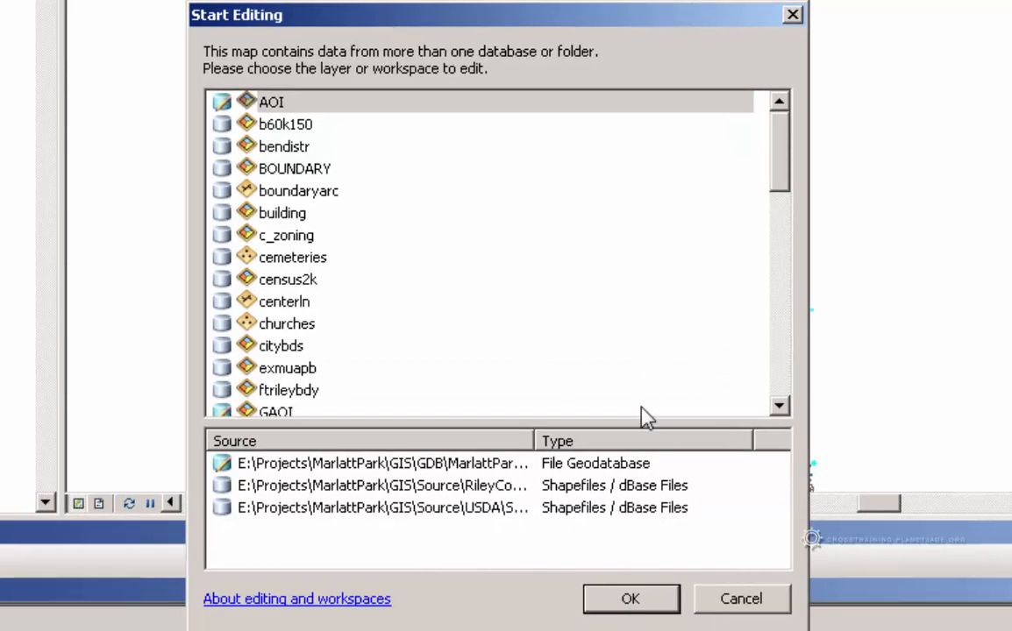
pyautogui.click(656, 609)
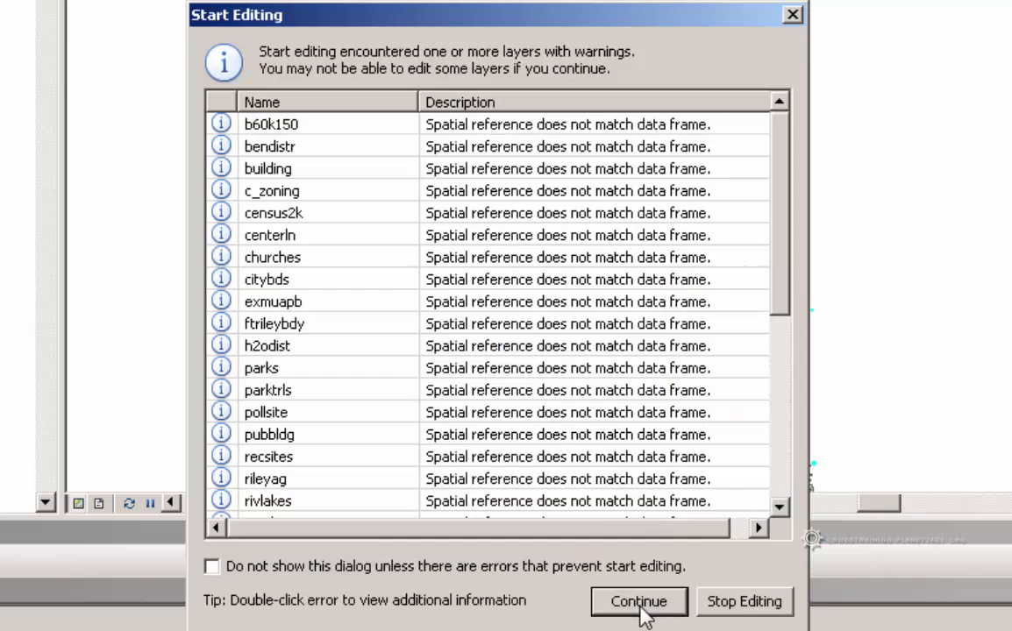
pyautogui.click(644, 607)
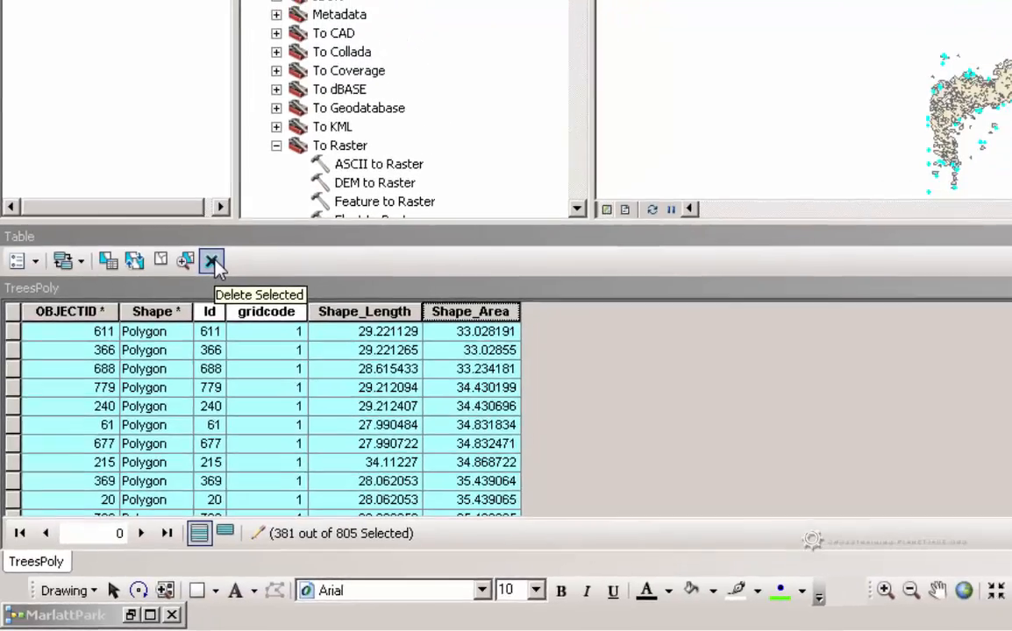
pyautogui.click(238, 221)
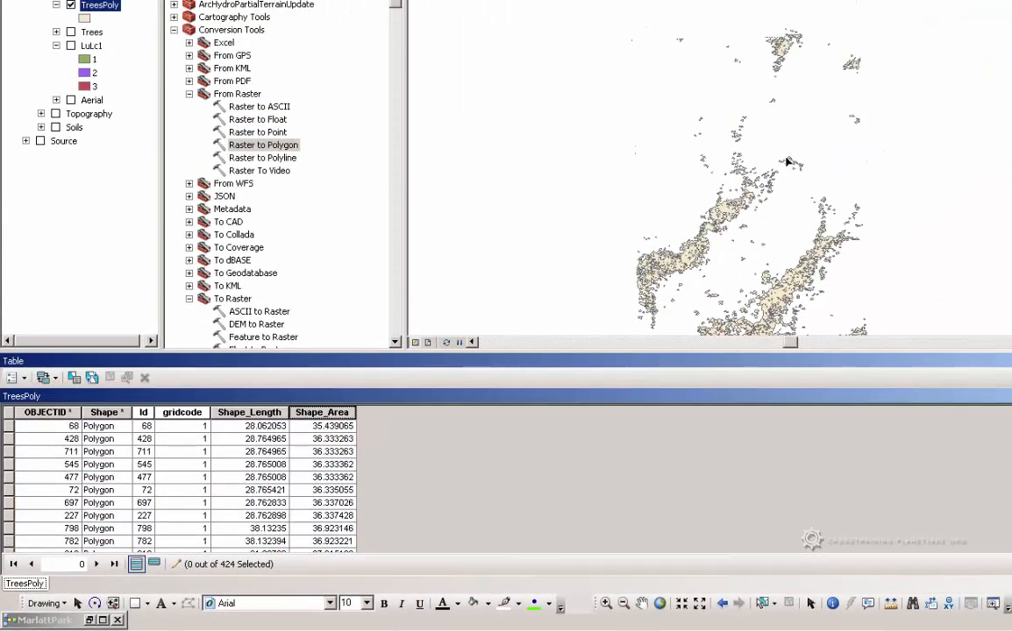
pyautogui.moveTo(13, 429); pyautogui.dragTo(50, 517)
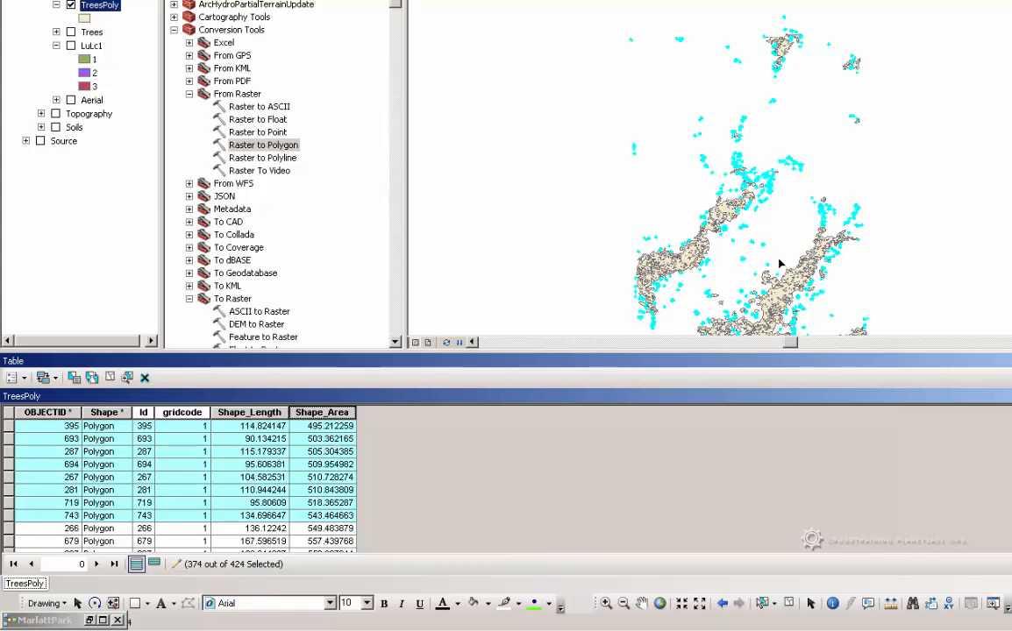
pyautogui.moveTo(780, 263); pyautogui.dragTo(769, 158)
pyautogui.click(778, 227)
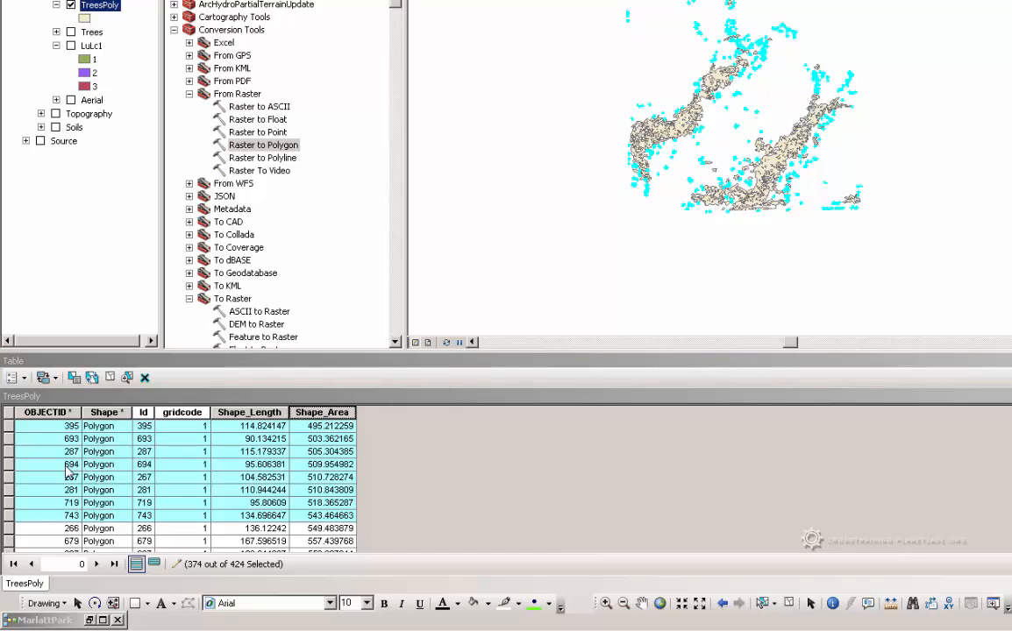
pyautogui.scroll(10, 69, 472)
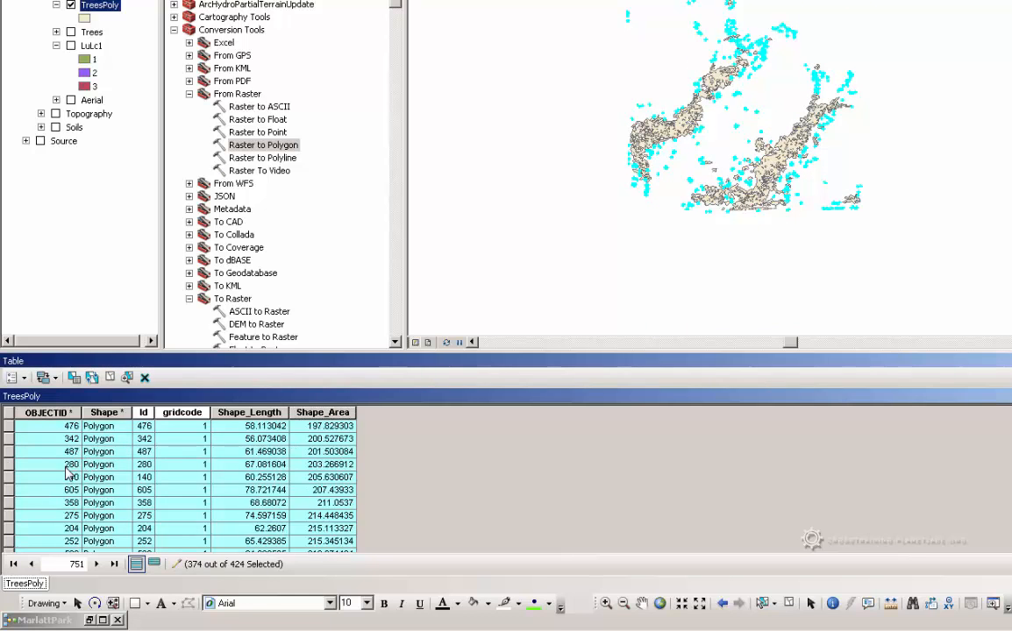
pyautogui.scroll(10, 68, 472)
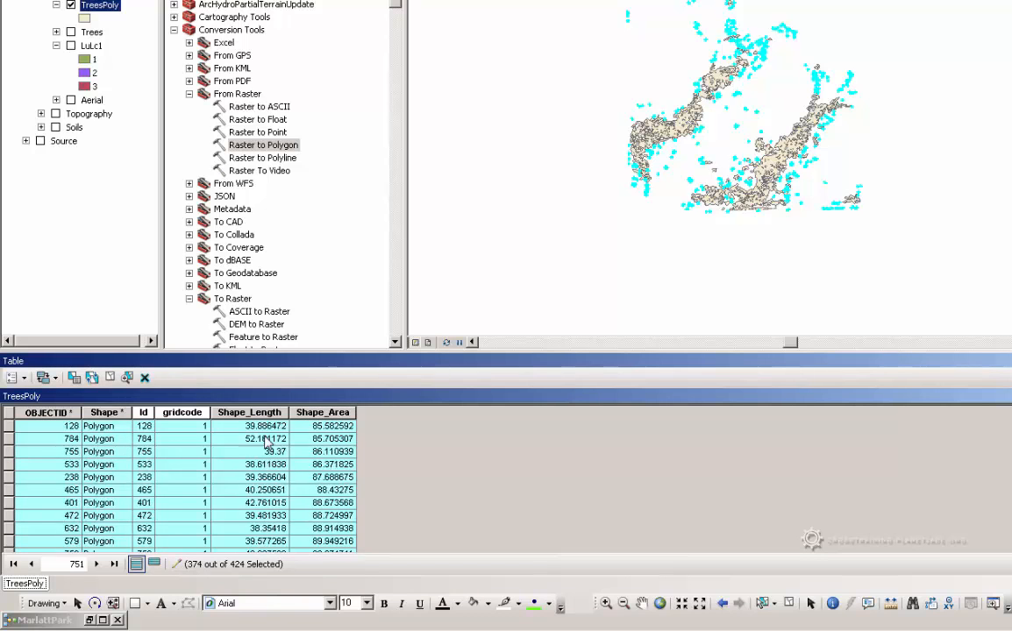
pyautogui.scroll(1, 267, 441)
pyautogui.scroll(5, 184, 482)
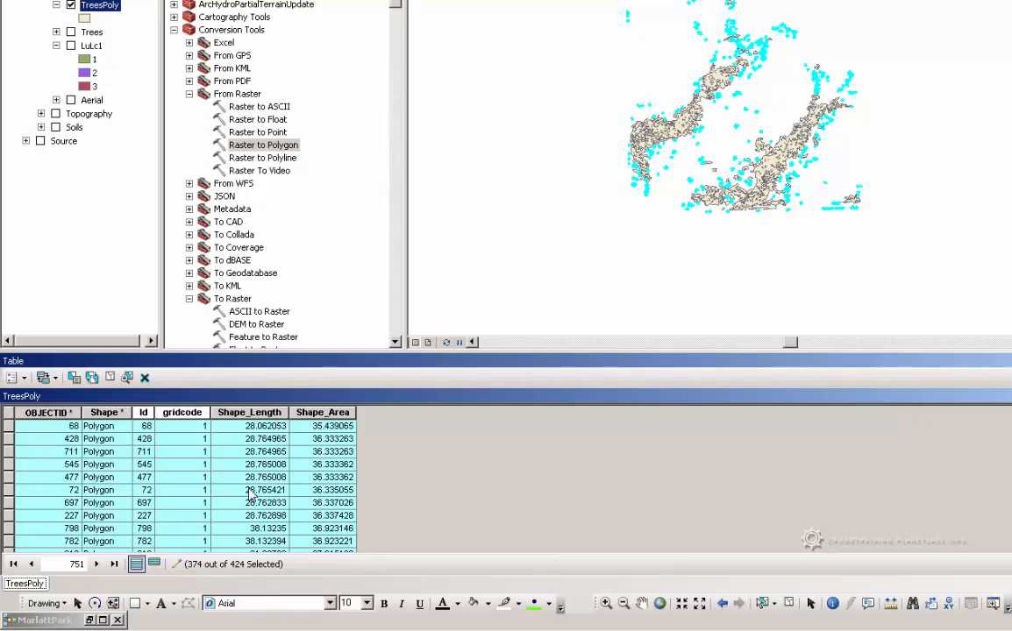
# Delete the first nine records of the sorted TreesPoly table, and end the edit session with the edits saved
pyautogui.moveTo(9, 427); pyautogui.dragTo(25, 529)
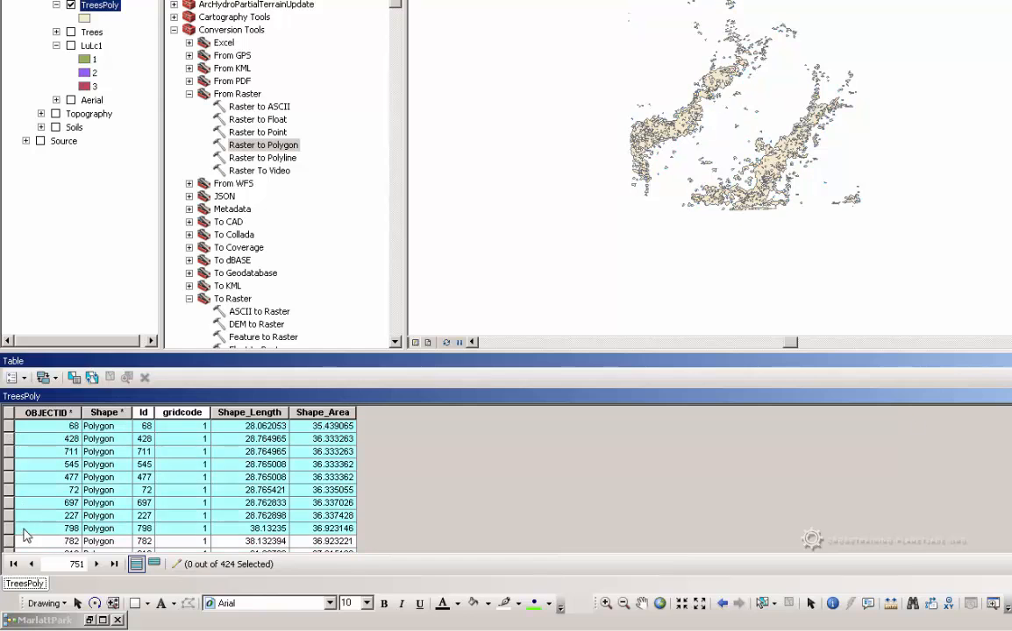
pyautogui.press('Delete')
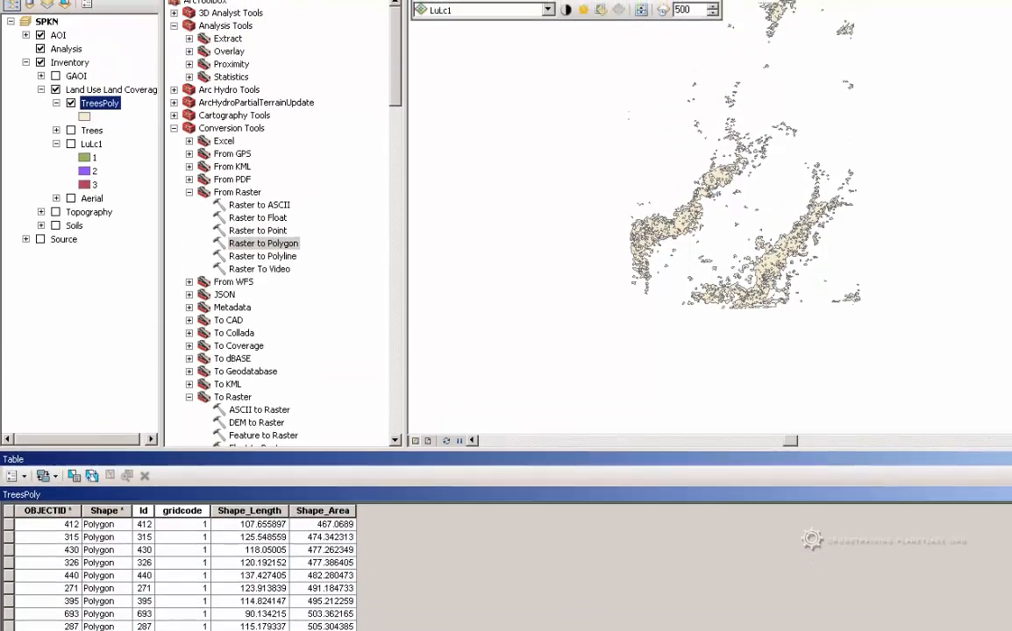
pyautogui.click(535, 43)
pyautogui.click(549, 78)
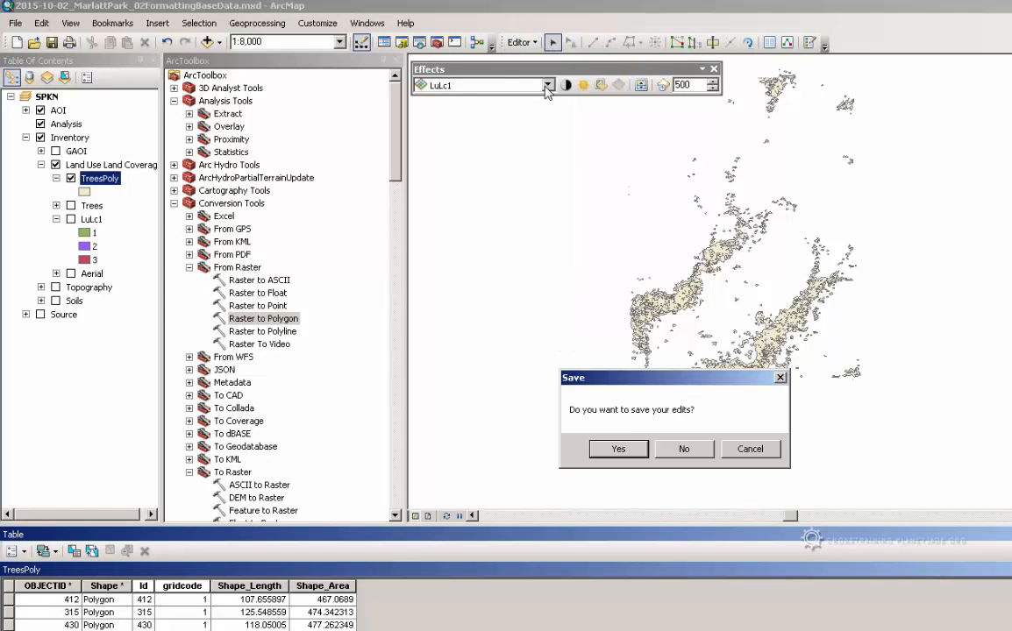
pyautogui.click(605, 448)
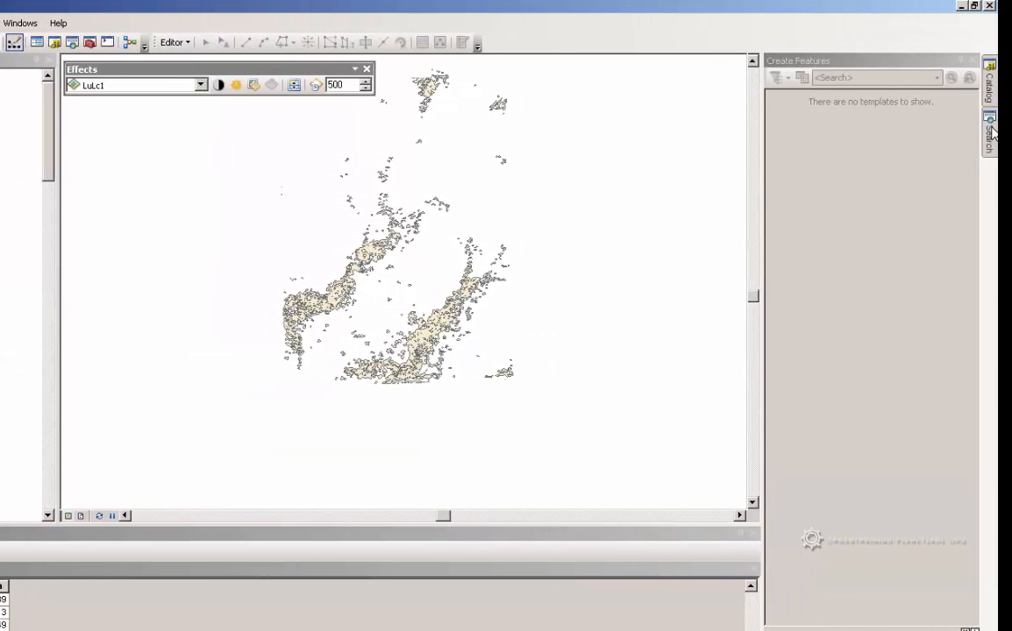
# Search for "Eliminate Polygon Parts" and keep the results docked beside the MarlattPark model in place of the Create Features window
pyautogui.click(991, 133)
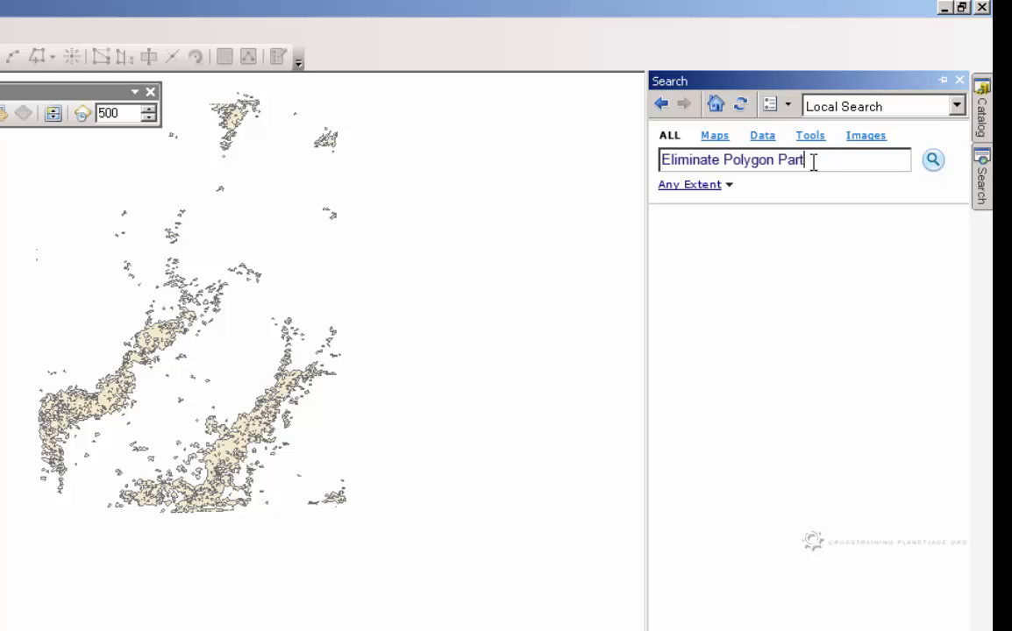
pyautogui.click(935, 162)
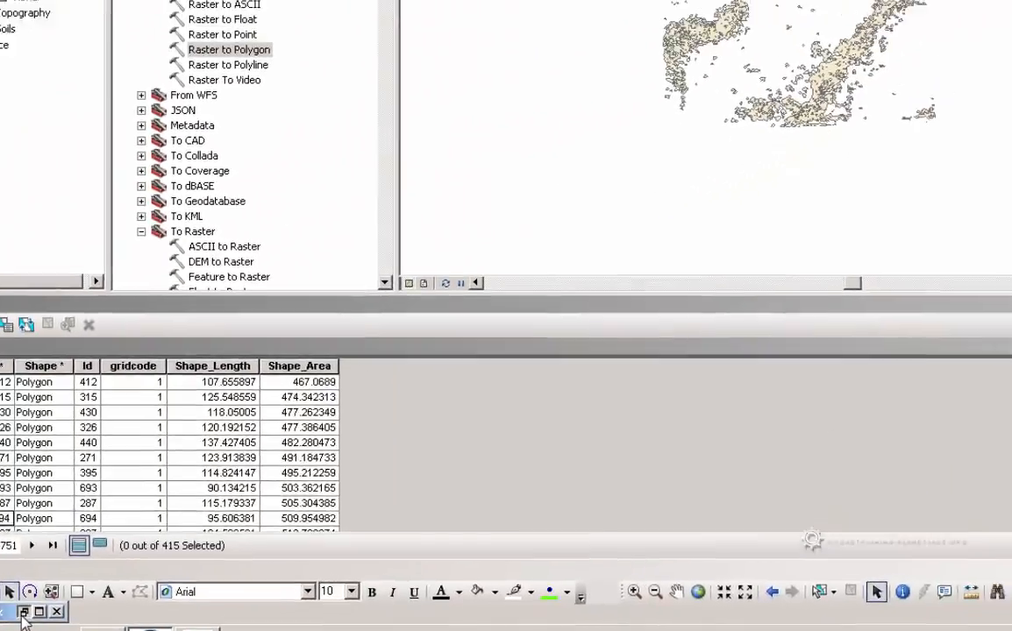
pyautogui.click(23, 612)
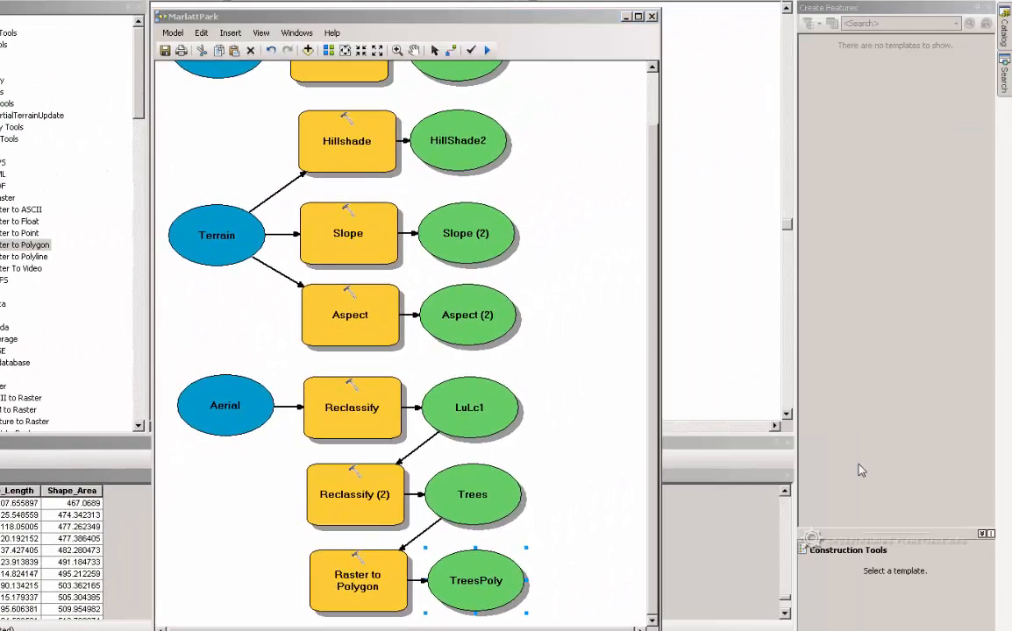
pyautogui.click(1005, 75)
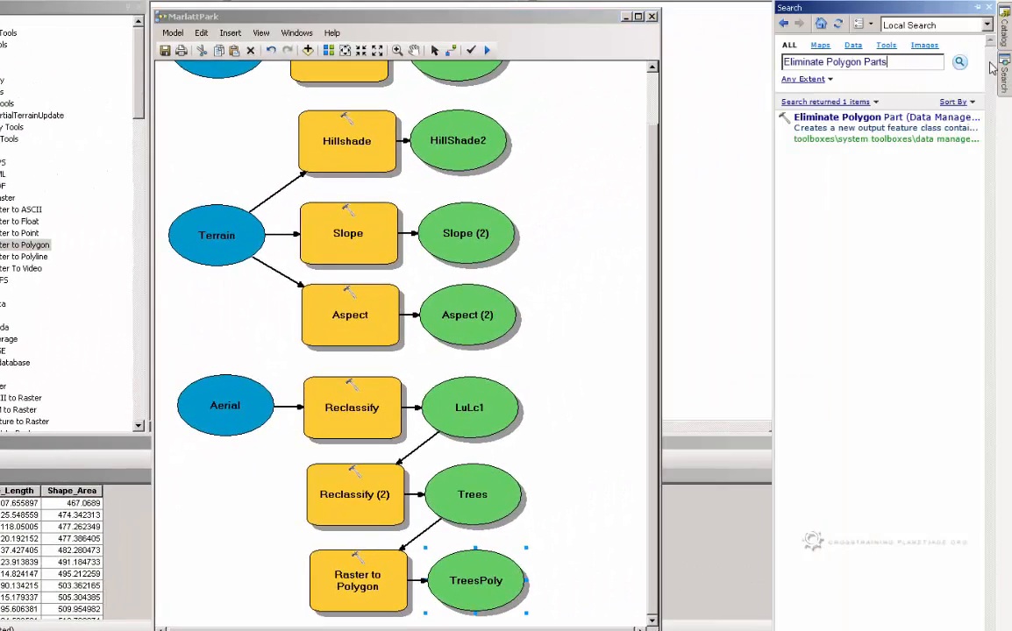
pyautogui.click(978, 9)
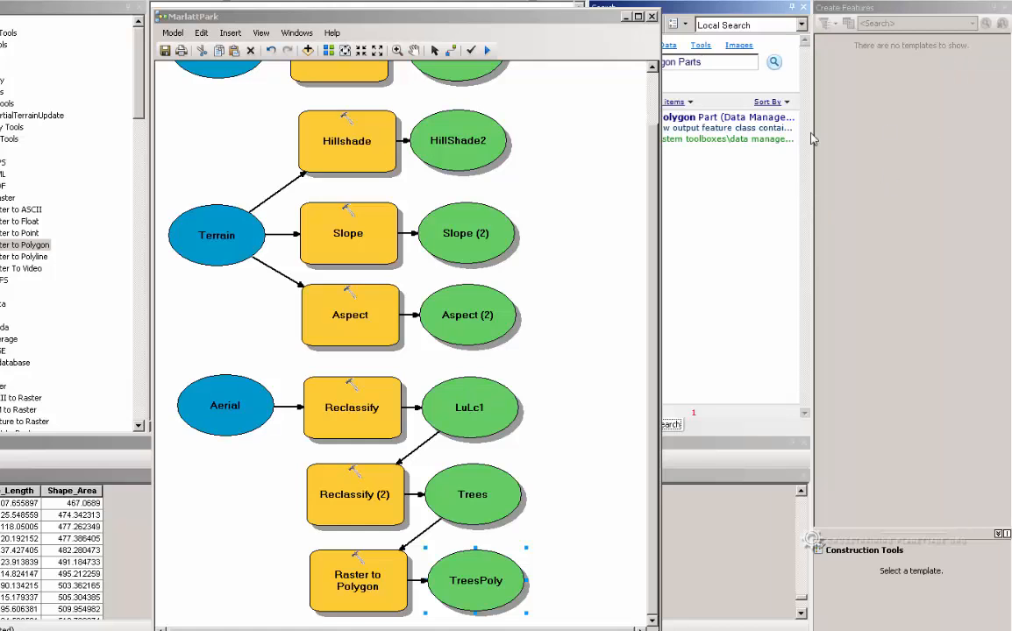
pyautogui.click(1004, 7)
# Add the Eliminate Polygon Part tool to the MarlattPark model and place it directly below Raster to Polygon
pyautogui.click(653, 274)
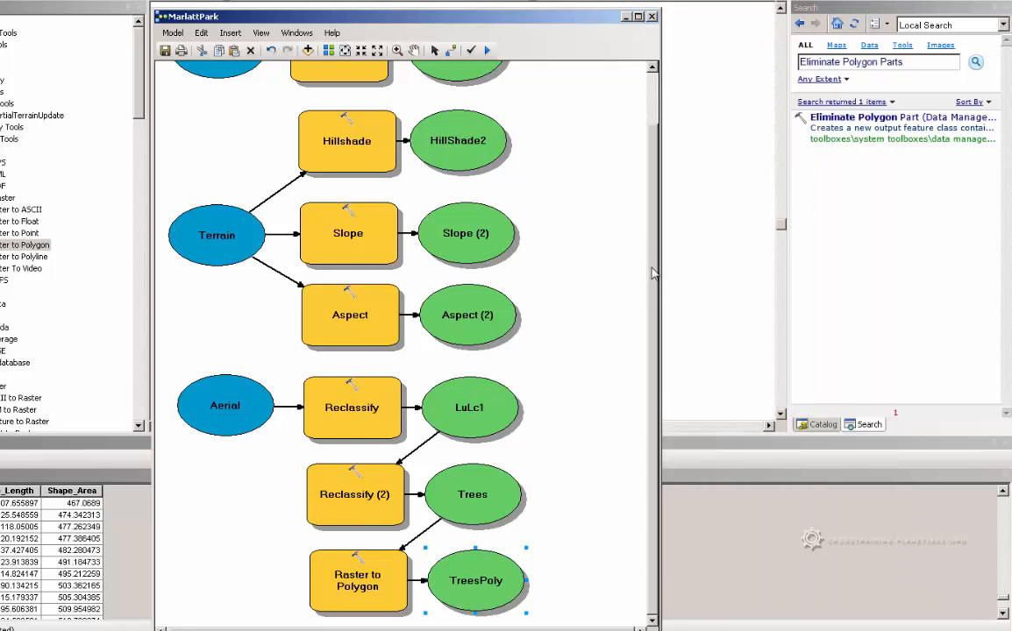
pyautogui.moveTo(851, 117); pyautogui.dragTo(602, 594)
pyautogui.scroll(-5, 543, 539)
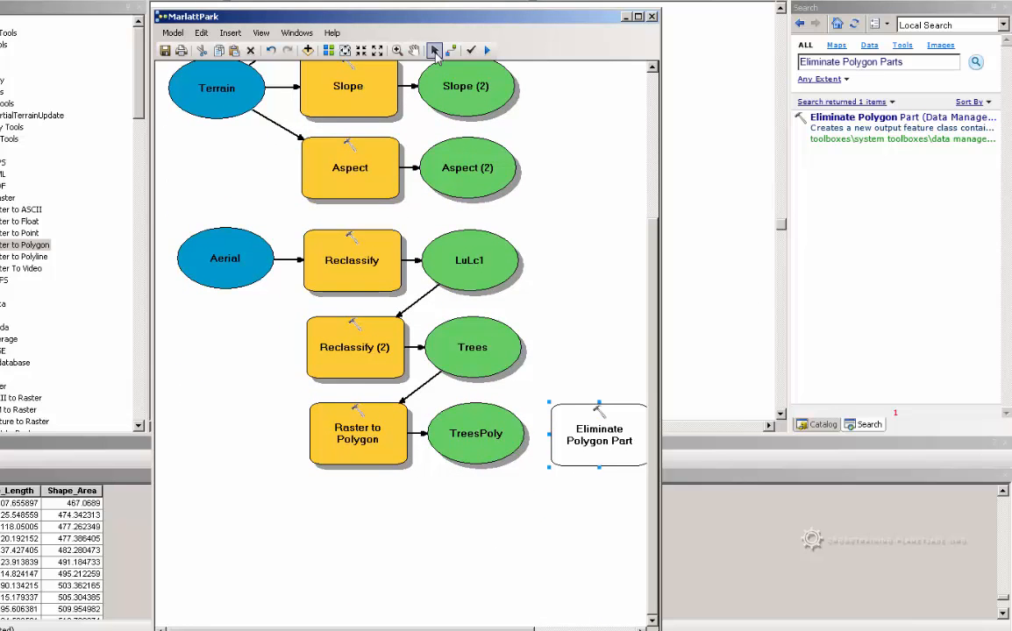
pyautogui.moveTo(599, 430); pyautogui.dragTo(358, 521)
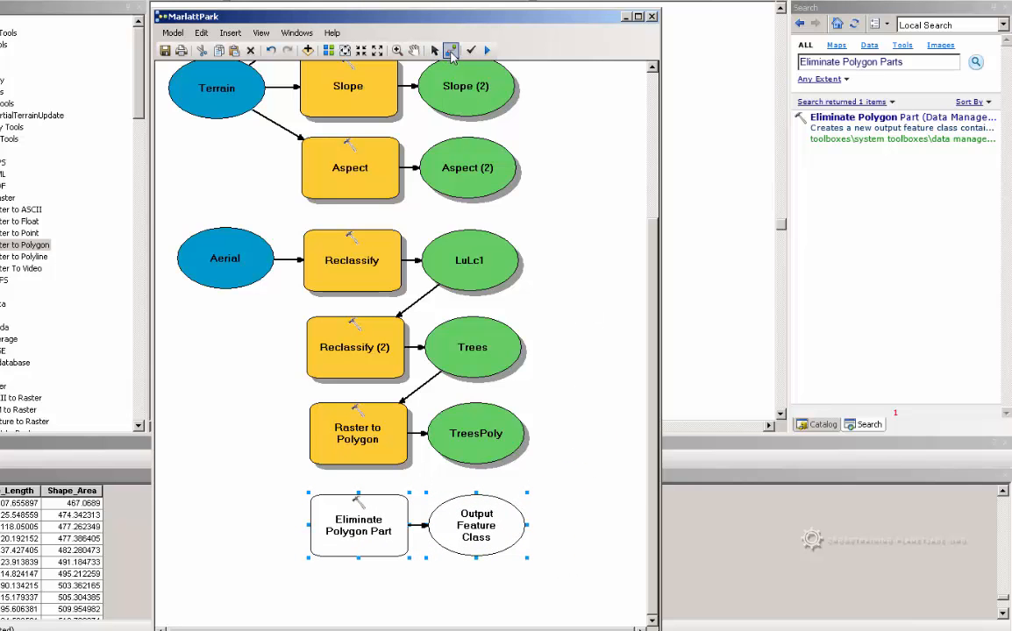
# Connect TreesPoly to the Eliminate Polygon Part tool as its Input Features
pyautogui.click(450, 51)
pyautogui.click(393, 513)
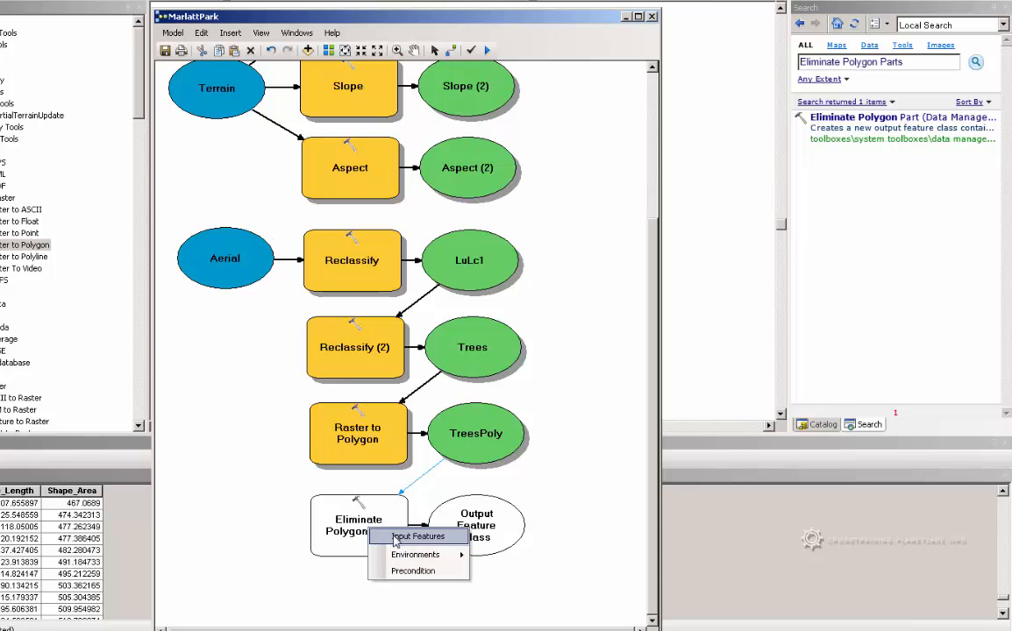
pyautogui.click(408, 532)
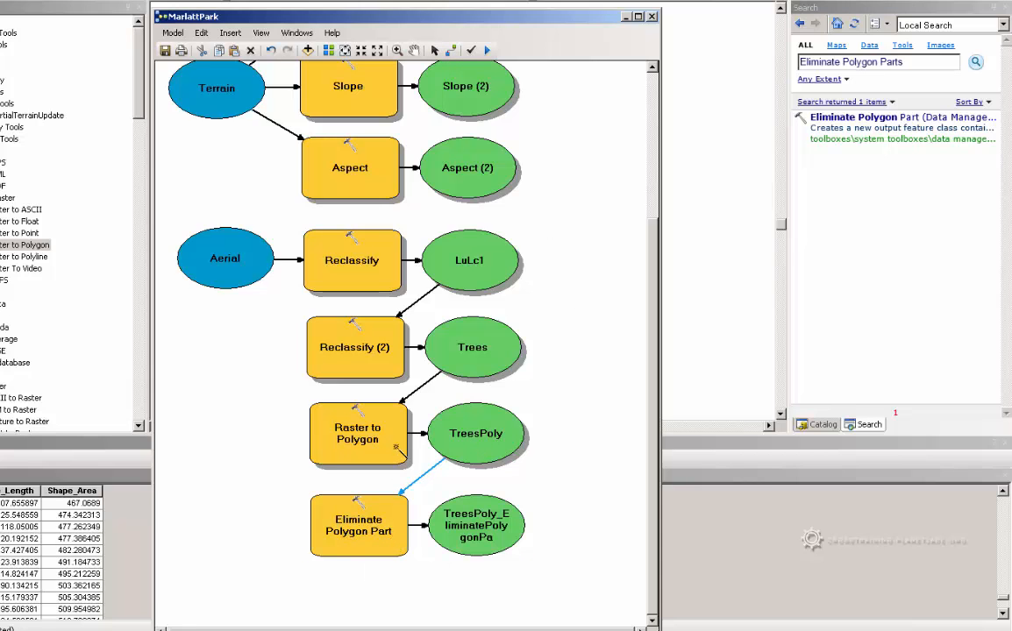
# Open the Eliminate Polygon Part tool in the model and name its output feature class TreesElim in MarlattPark.gdb
pyautogui.rightClick(379, 540)
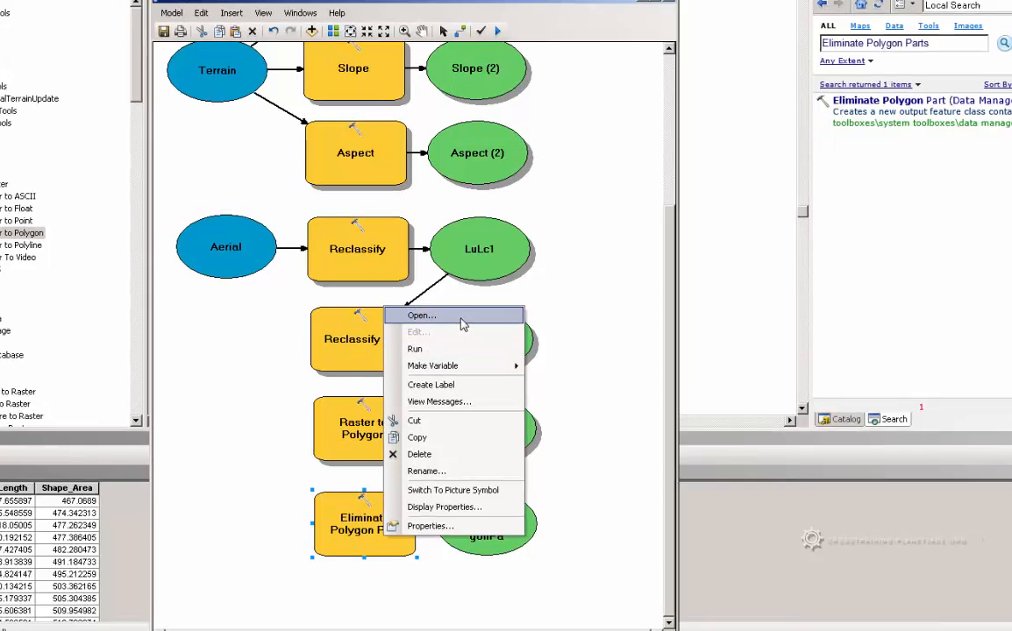
pyautogui.click(463, 324)
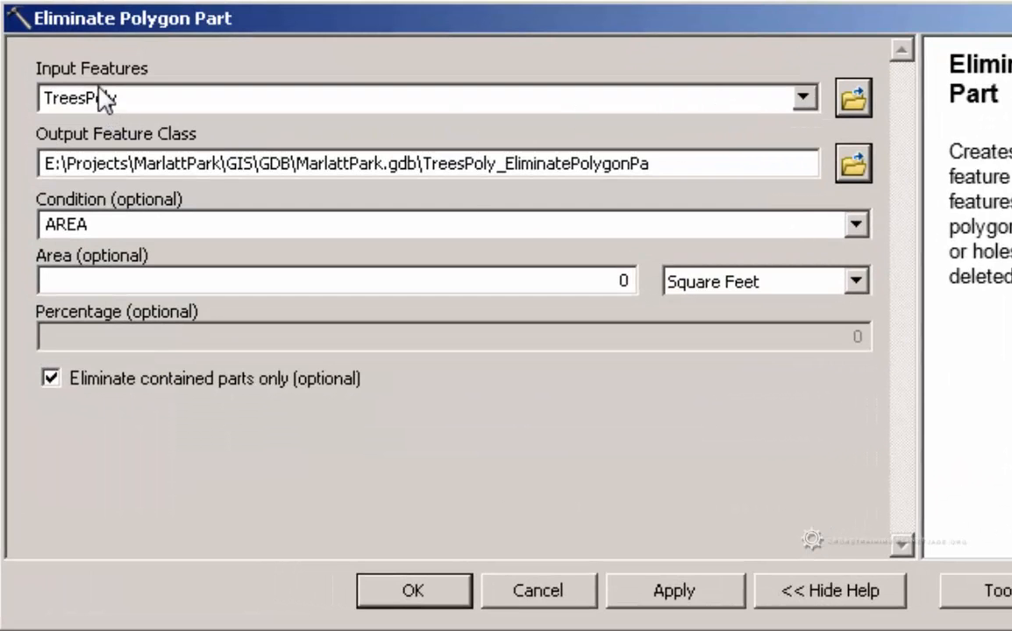
pyautogui.click(425, 166)
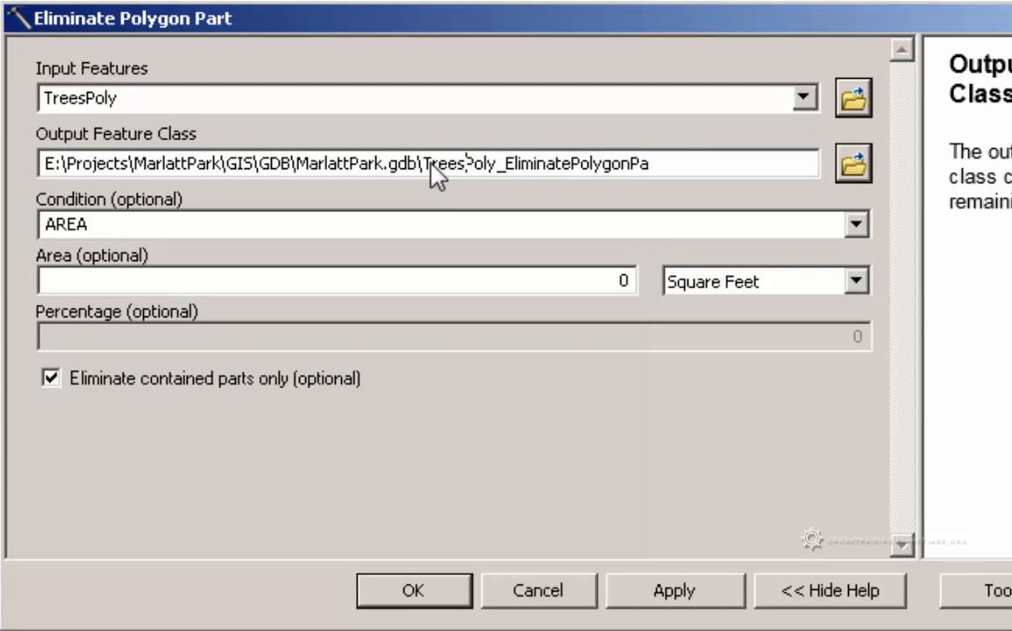
pyautogui.moveTo(427, 165); pyautogui.dragTo(701, 159)
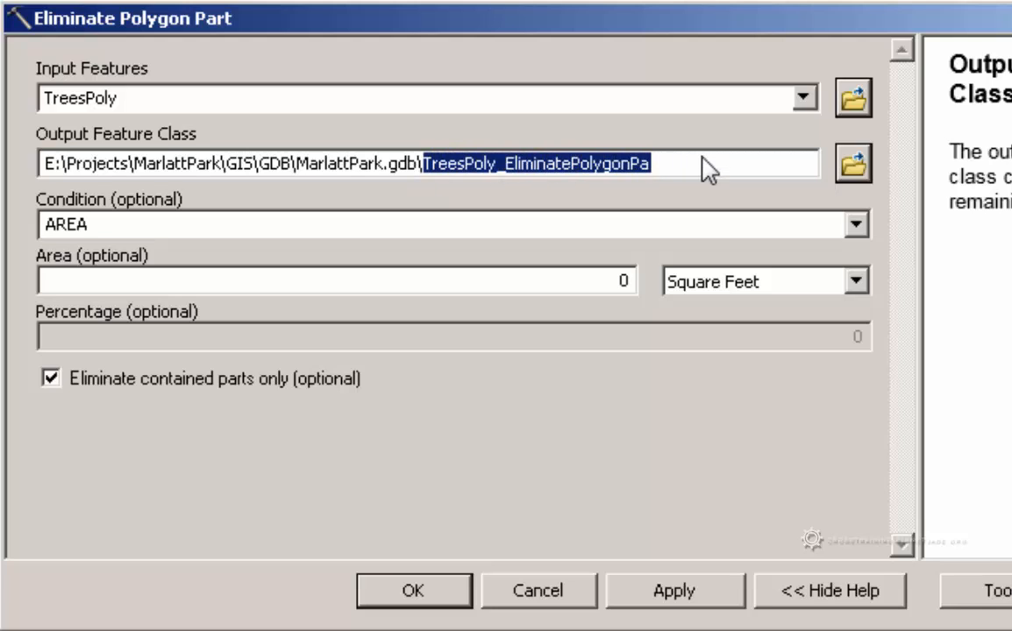
pyautogui.write('E')
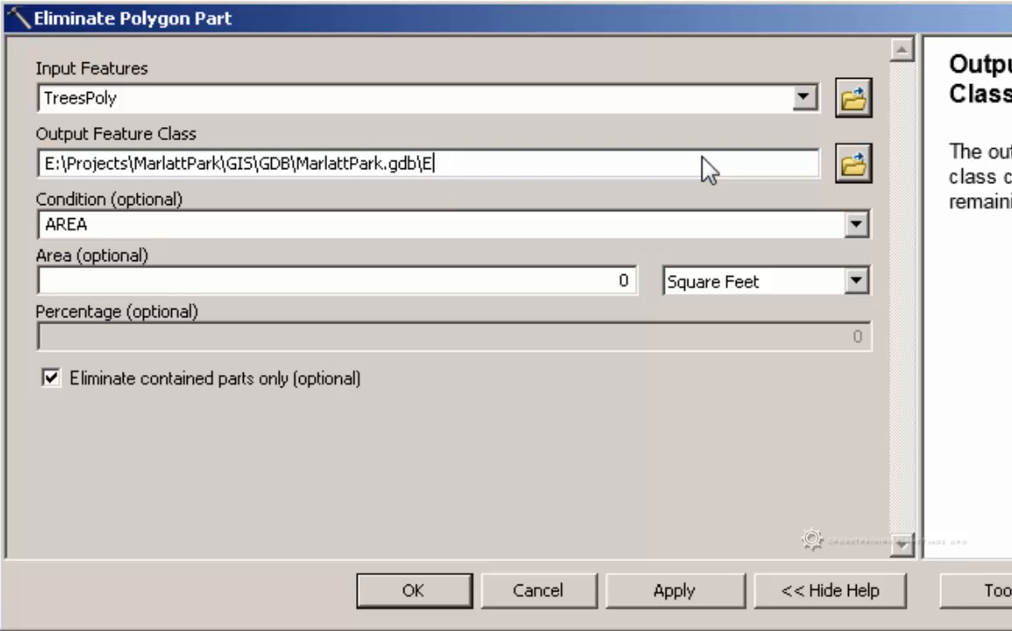
pyautogui.write('liTreesElim')
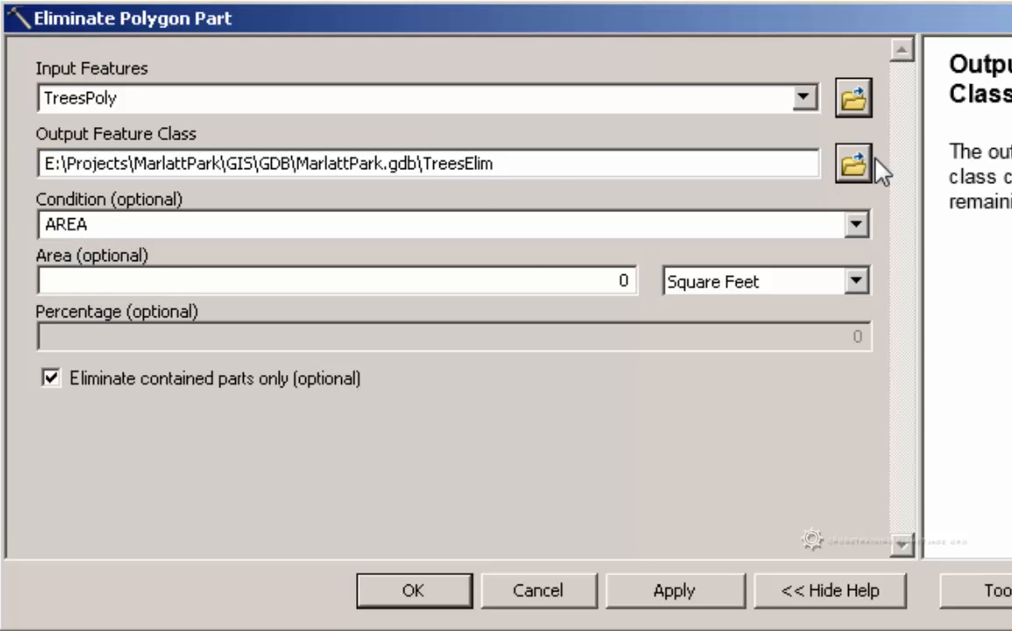
# Set the elimination condition to AREA with an area of 100 square feet, and run the Eliminate Polygon Part tool
pyautogui.click(856, 225)
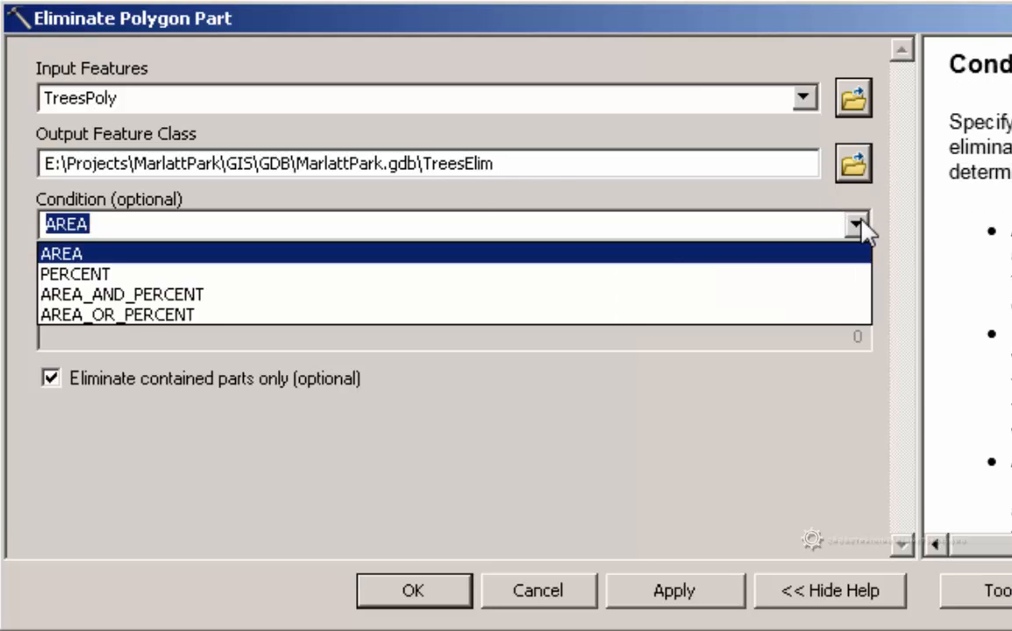
pyautogui.click(684, 253)
pyautogui.click(407, 287)
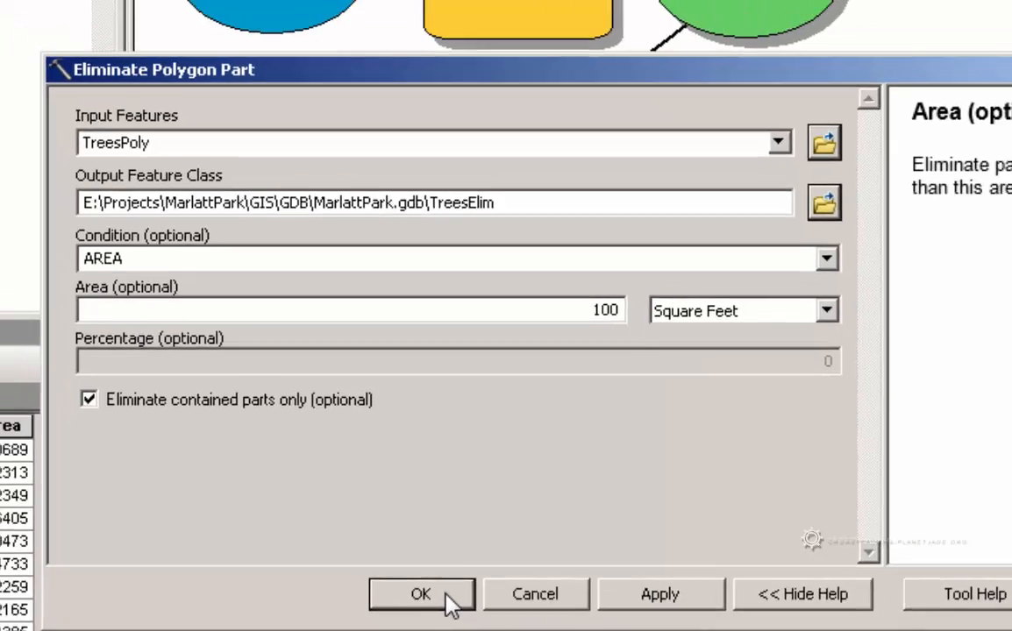
pyautogui.click(454, 592)
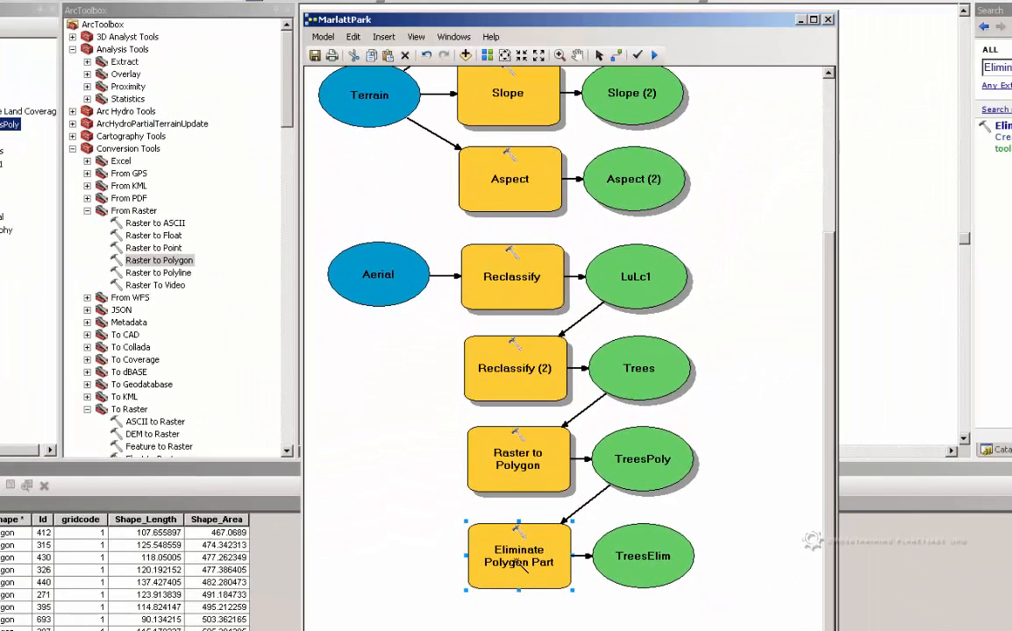
pyautogui.rightClick(520, 563)
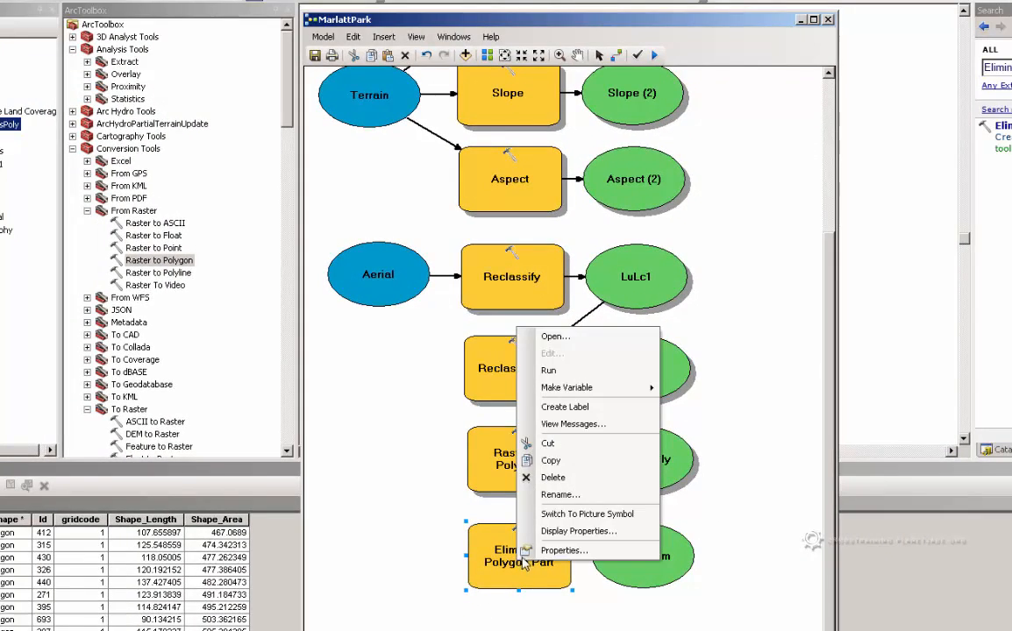
pyautogui.click(616, 377)
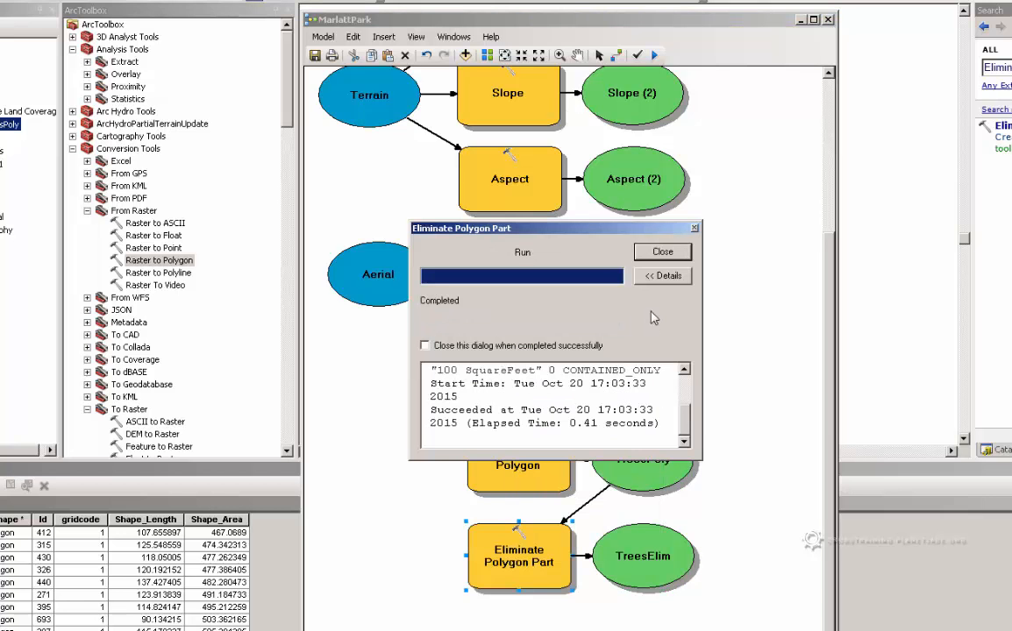
# Close the Eliminate Polygon Part run report and dock the floating Effects toolbar beside the Editor toolbar
pyautogui.click(663, 254)
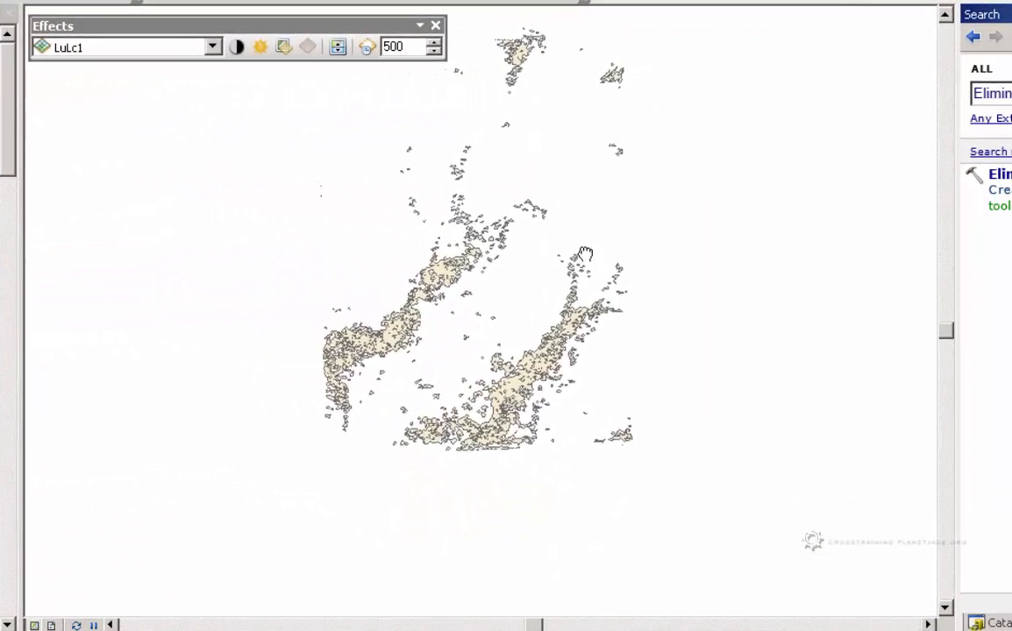
pyautogui.moveTo(679, 191); pyautogui.dragTo(677, 280)
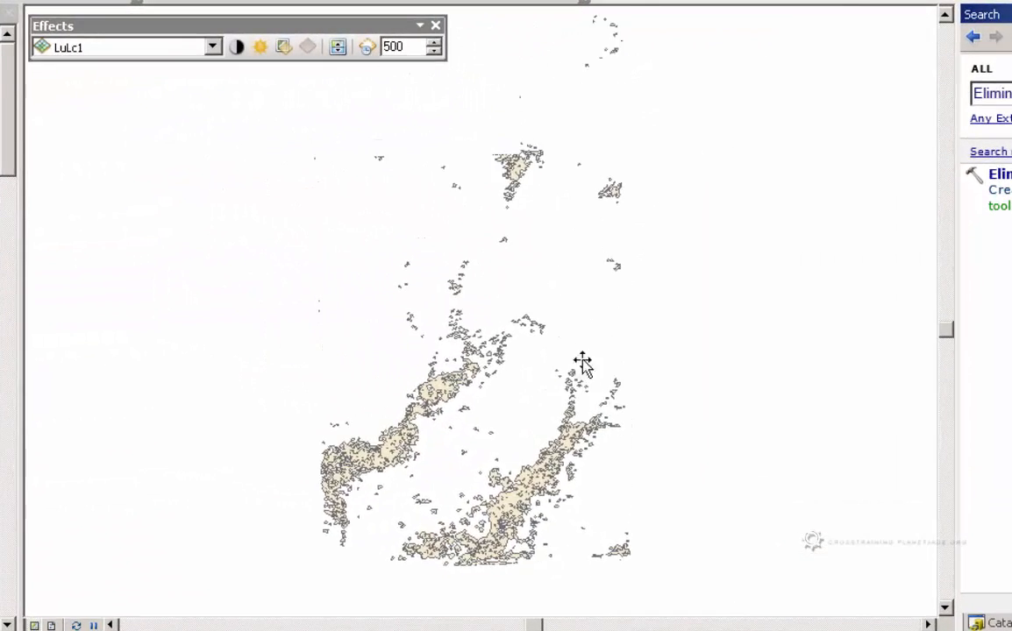
pyautogui.scroll(5, 521, 513)
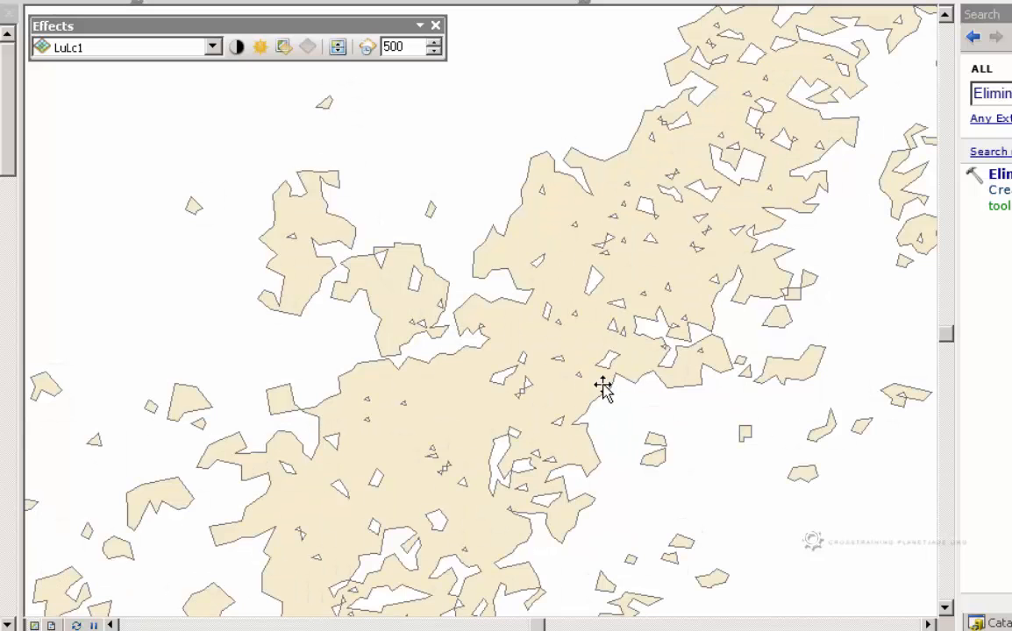
pyautogui.moveTo(546, 368); pyautogui.dragTo(564, 445)
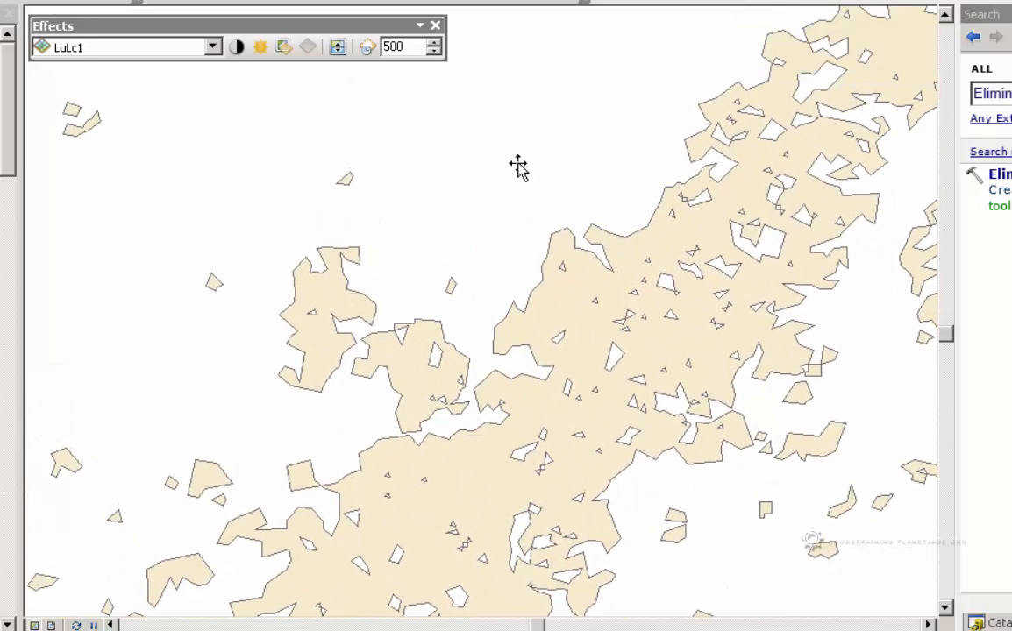
pyautogui.doubleClick(351, 24)
pyautogui.moveTo(575, 51); pyautogui.dragTo(704, 55)
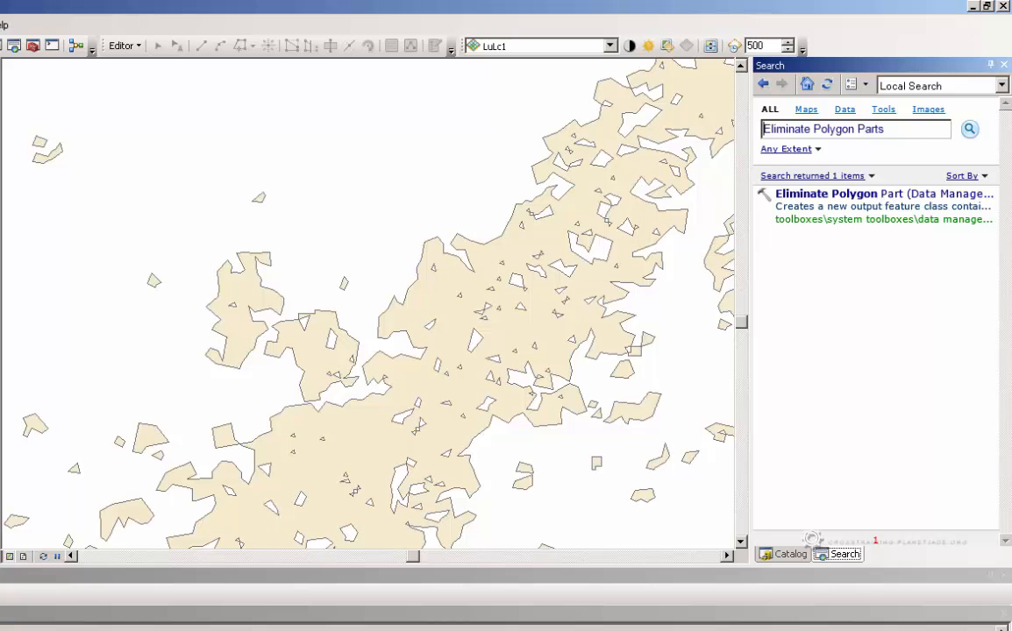
# Start an edit session on the MarlattPark file geodatabase that holds AOI, continuing past the spatial reference warnings
pyautogui.click(125, 46)
pyautogui.click(139, 63)
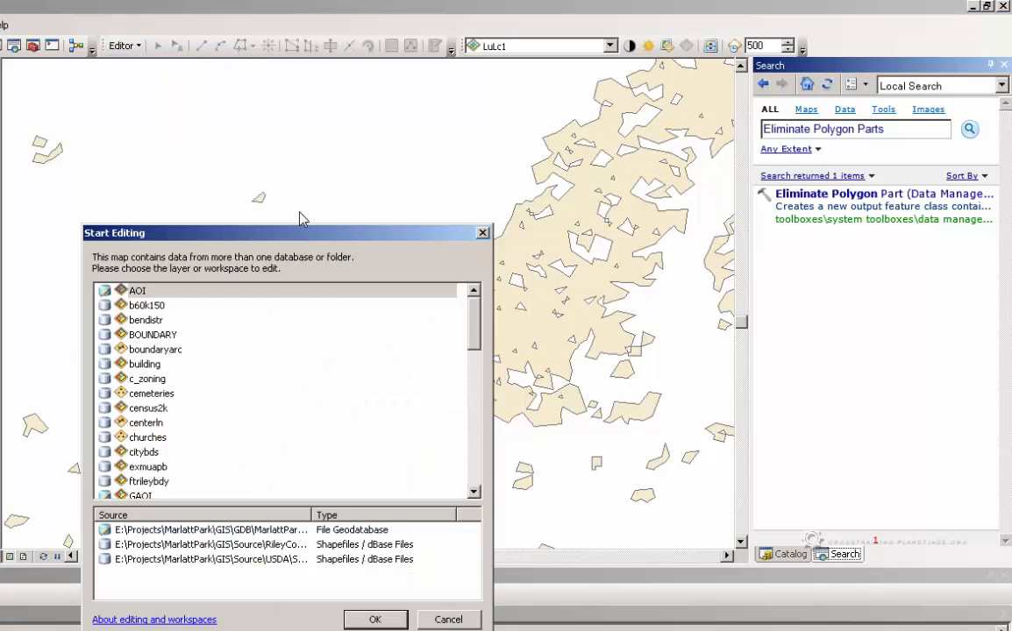
pyautogui.click(375, 619)
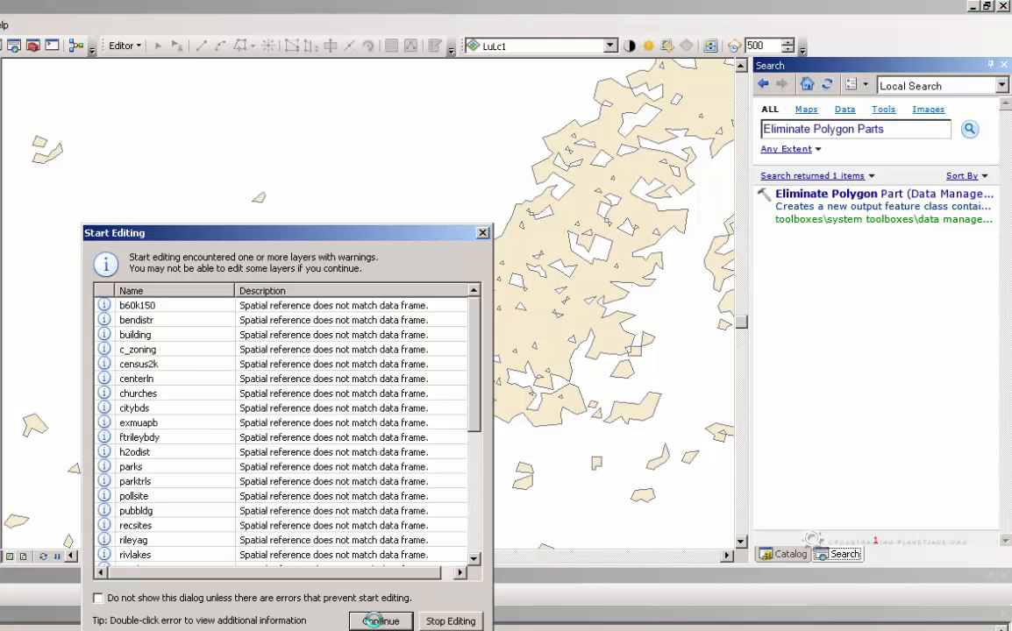
pyautogui.click(378, 621)
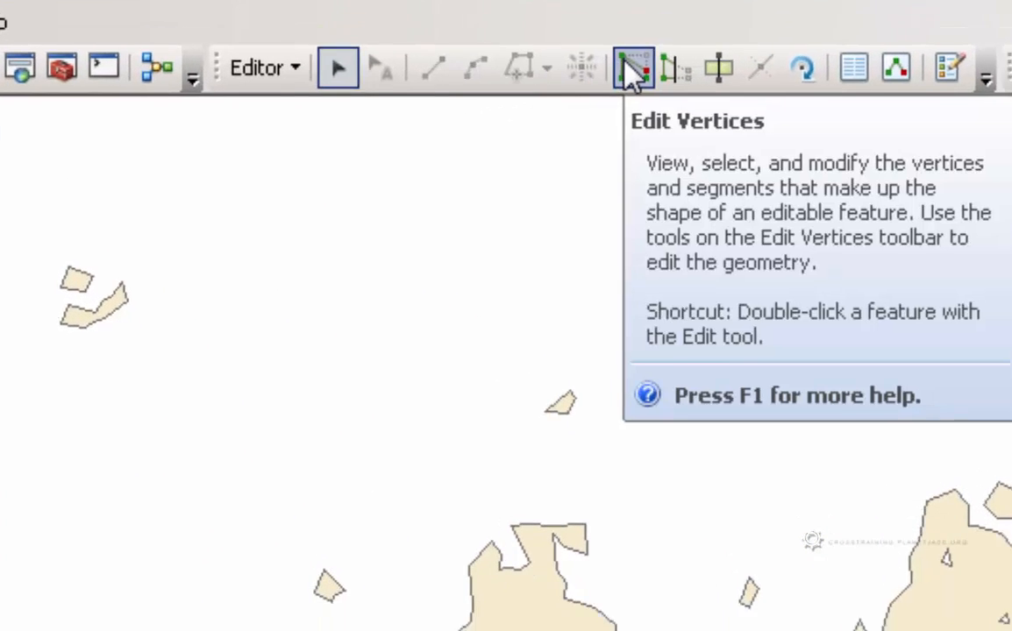
# Try to open a tree polygon for vertex editing with the Edit Vertices tool
pyautogui.click(645, 101)
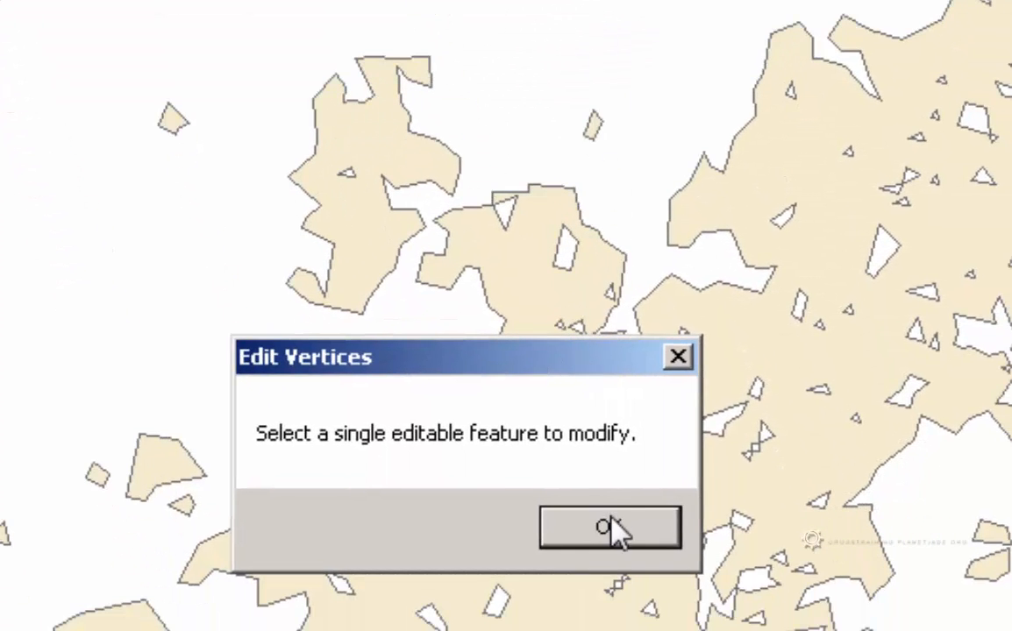
pyautogui.click(613, 529)
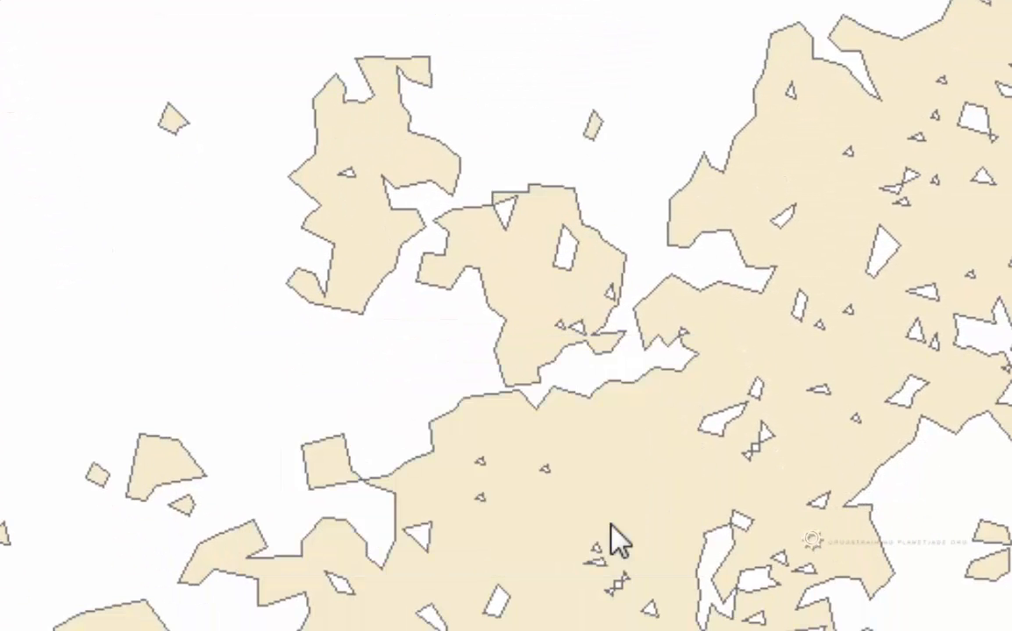
pyautogui.click(712, 429)
pyautogui.click(712, 435)
pyautogui.scroll(-3, 987, 551)
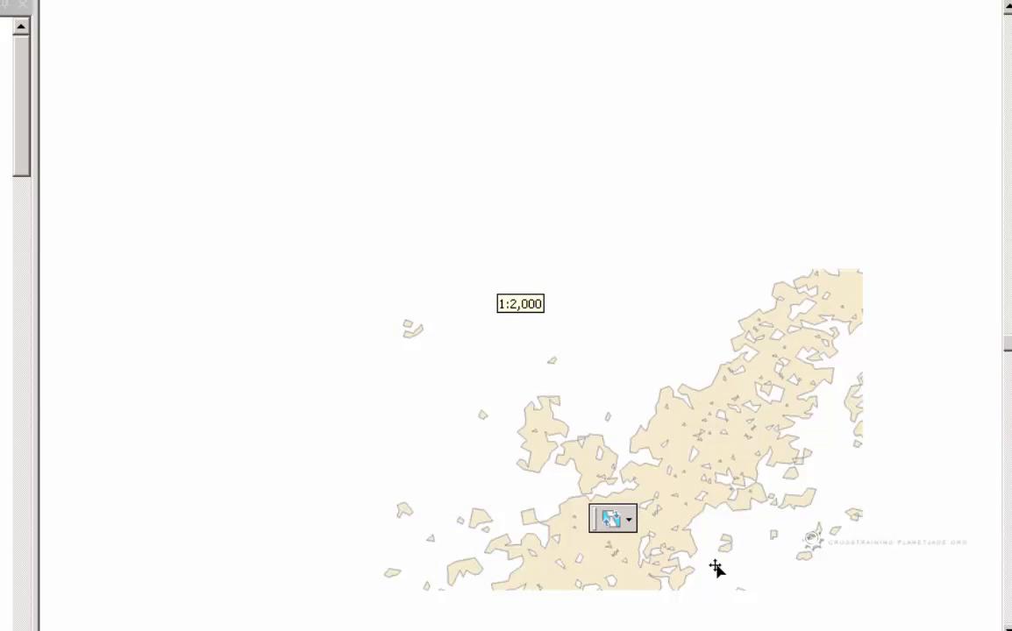
pyautogui.moveTo(441, 497); pyautogui.dragTo(413, 325)
pyautogui.scroll(-2, 445, 478)
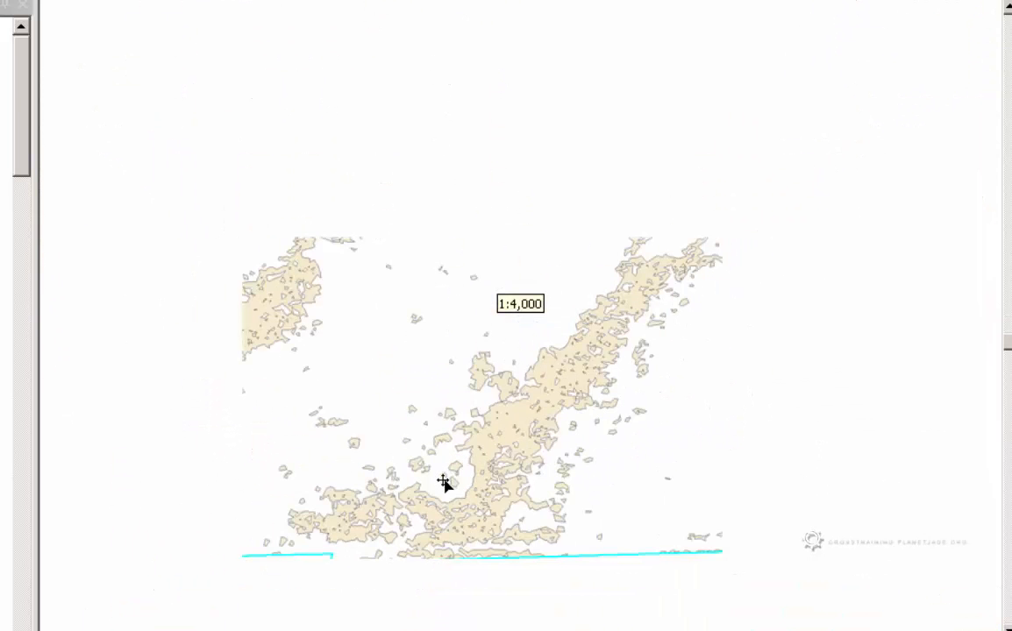
pyautogui.moveTo(495, 384); pyautogui.dragTo(499, 509)
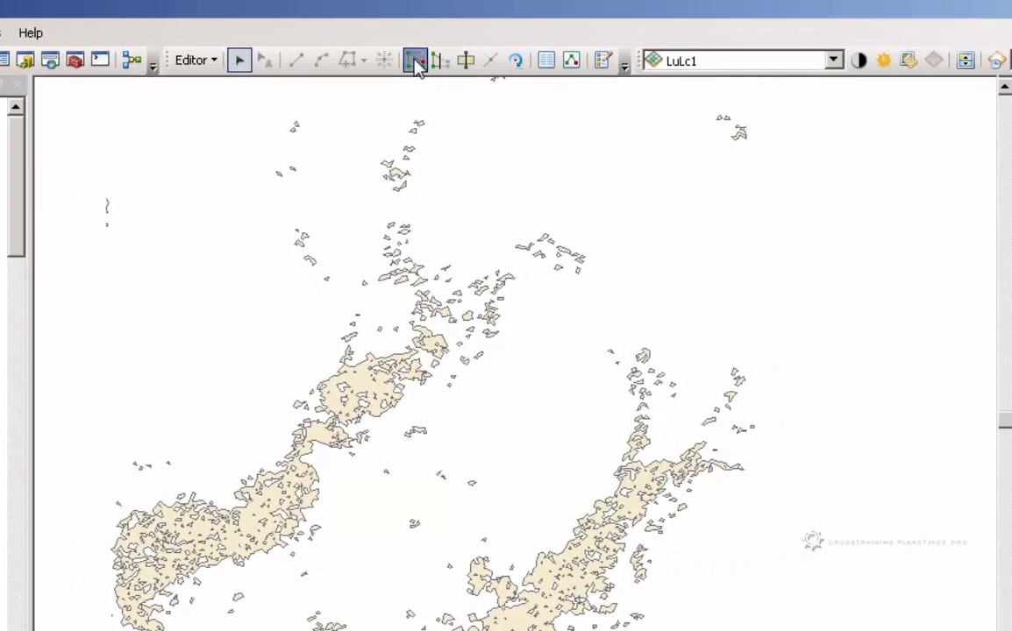
pyautogui.click(781, 8)
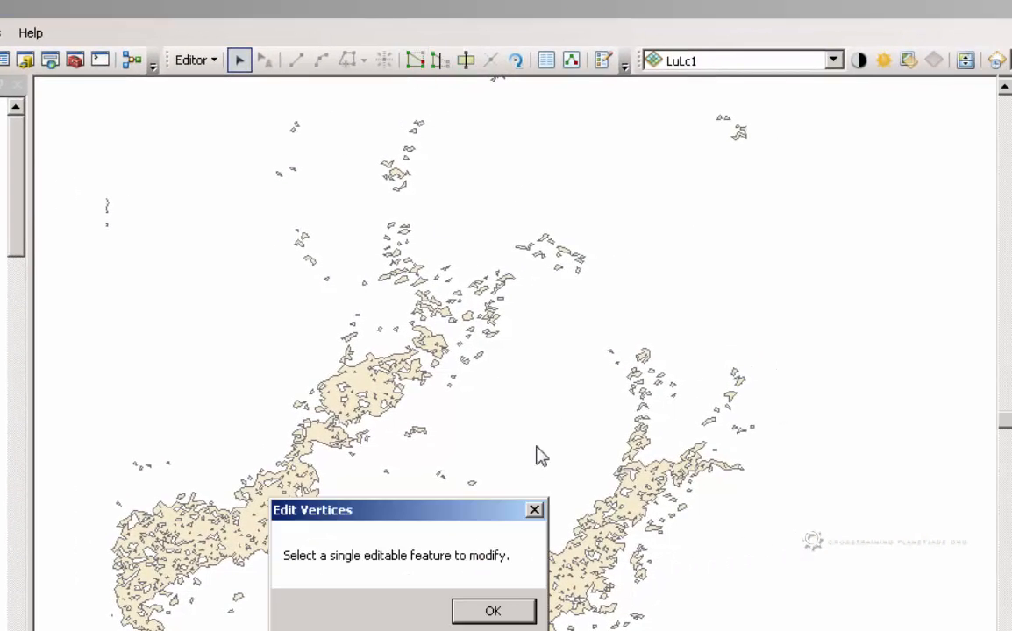
pyautogui.click(522, 614)
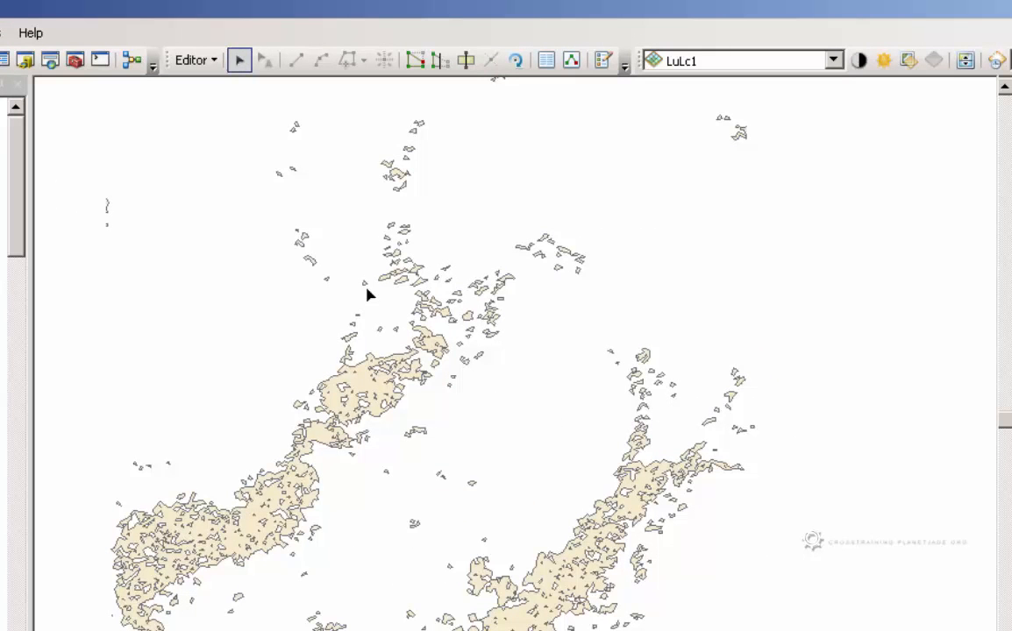
# Select the large isolated tree polygon north of the western tree belt and open its vertices for editing
pyautogui.click(378, 397)
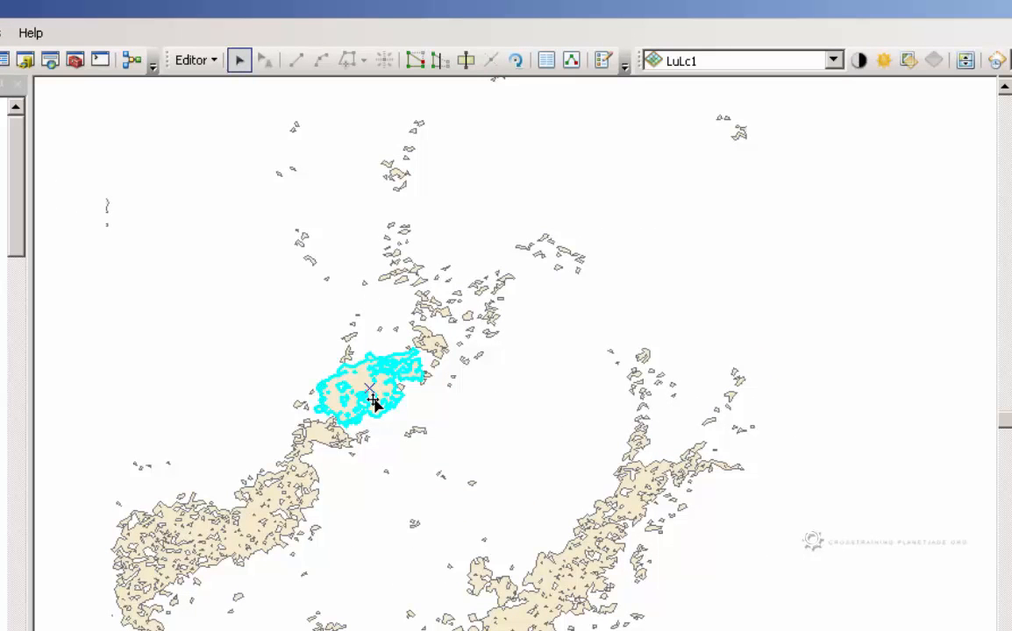
pyautogui.scroll(3, 377, 399)
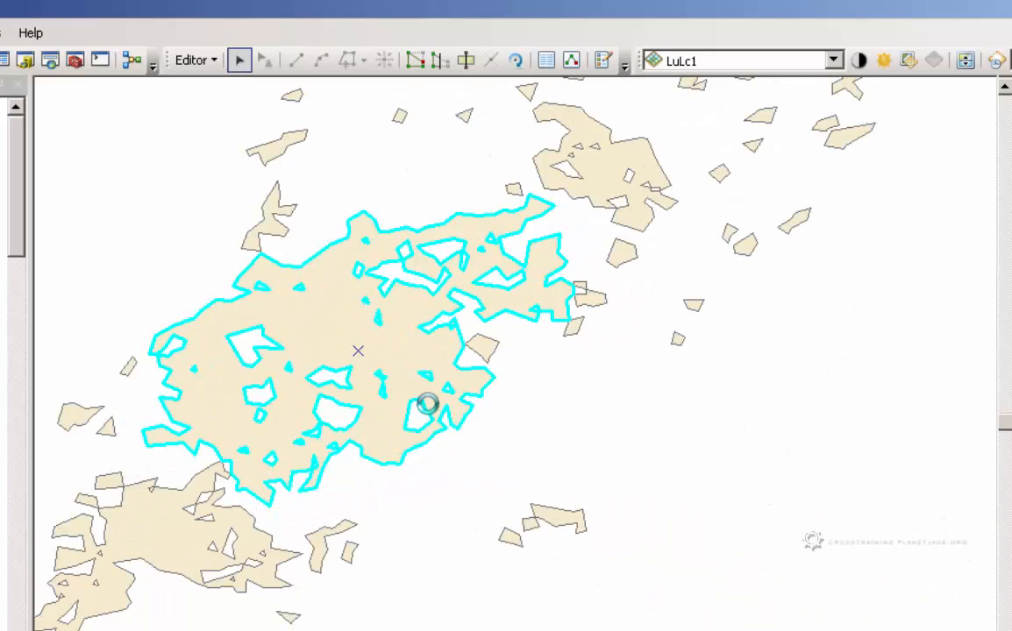
pyautogui.click(532, 526)
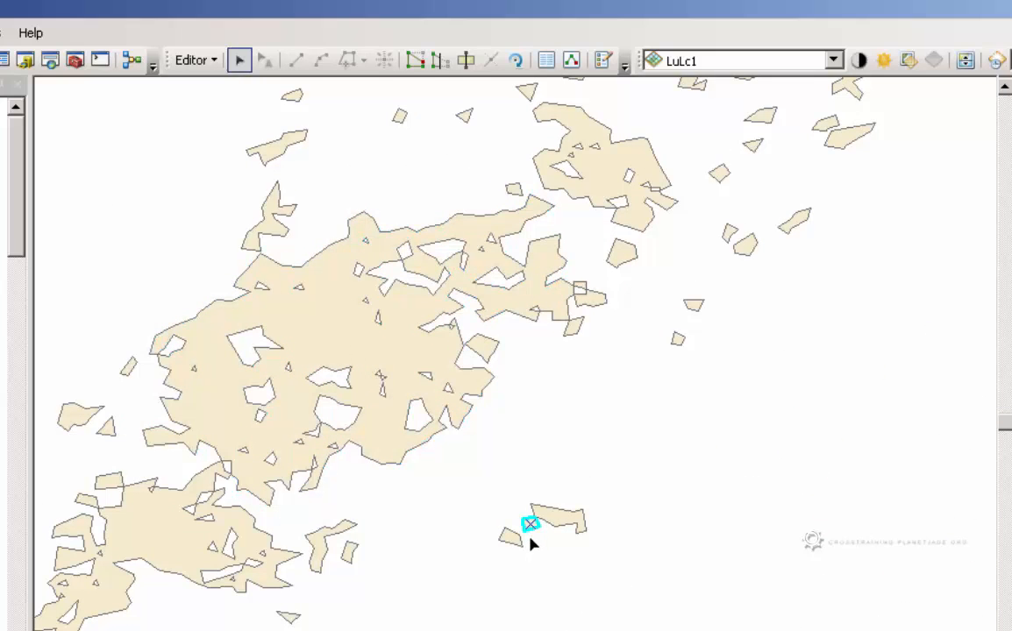
pyautogui.click(340, 388)
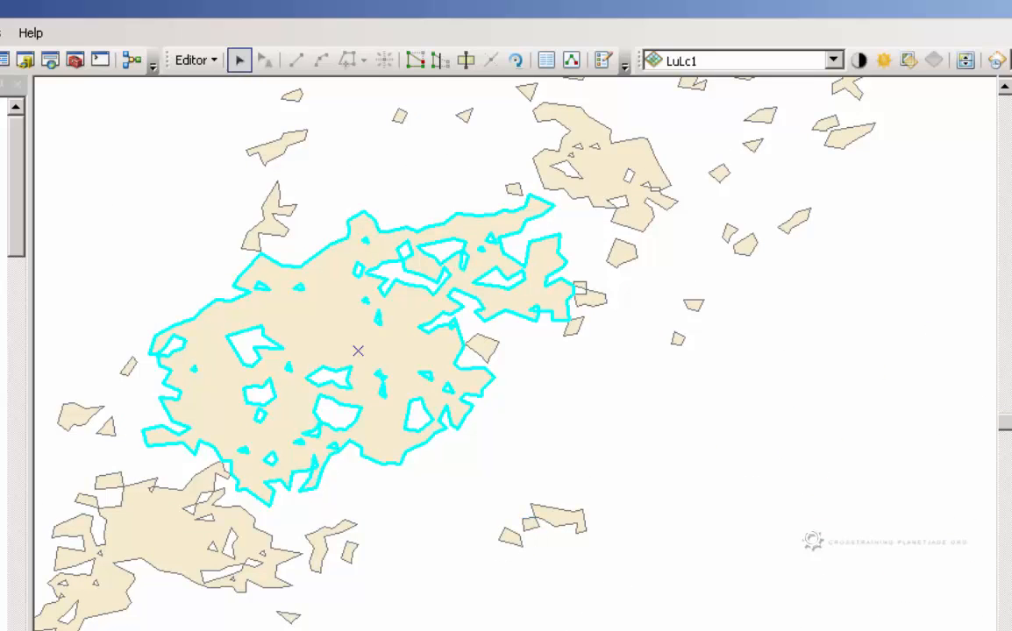
pyautogui.click(415, 60)
pyautogui.scroll(-1, 294, 516)
pyautogui.scroll(-1, 278, 383)
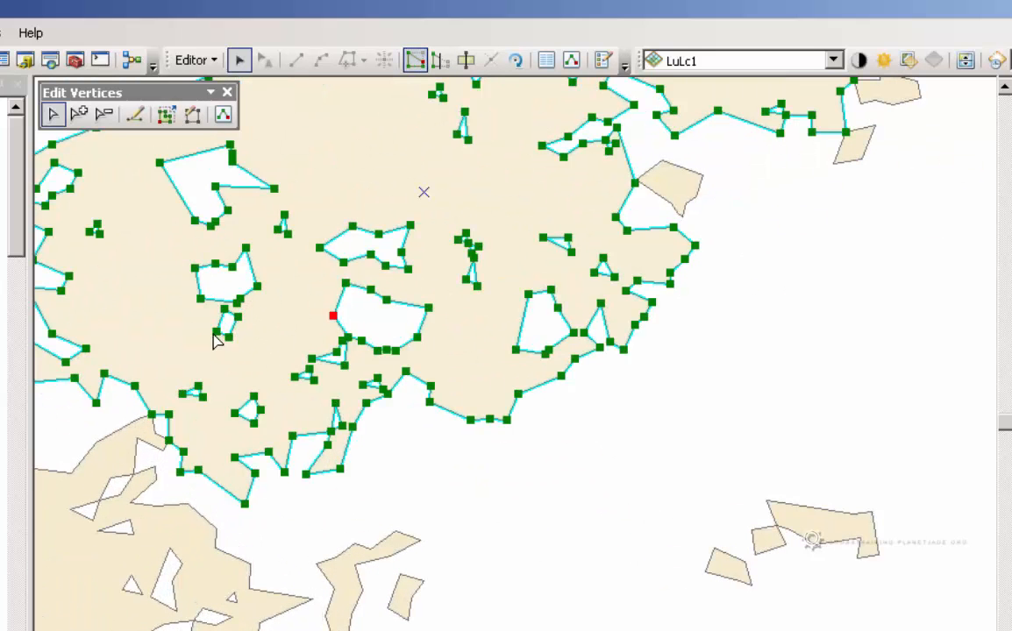
# Delete two individual vertices from the small interior hole in the polygon's southwestern part
pyautogui.scroll(1, 270, 327)
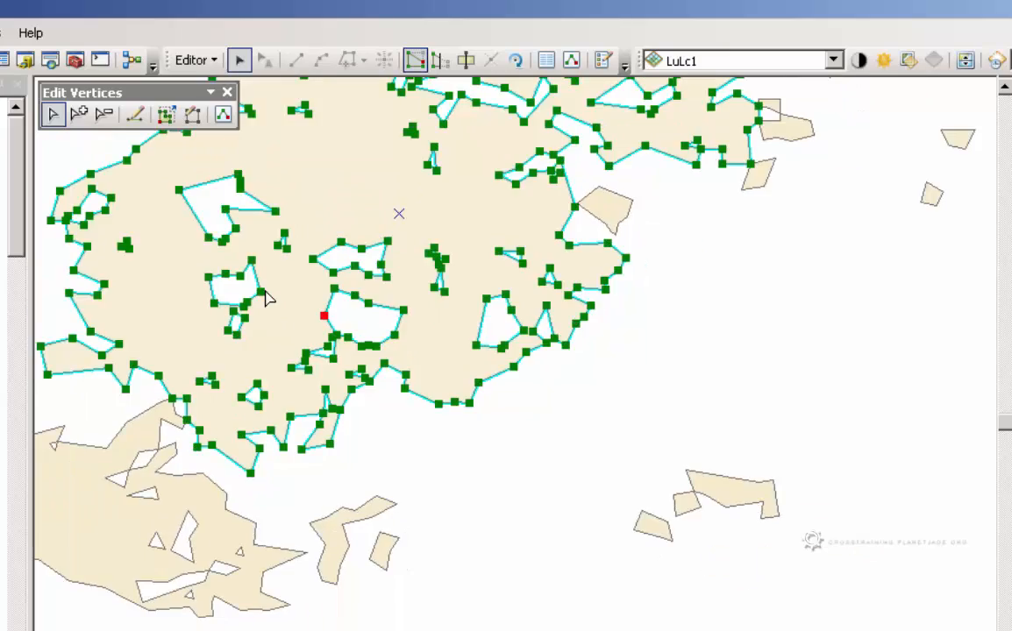
pyautogui.moveTo(264, 294); pyautogui.dragTo(409, 470)
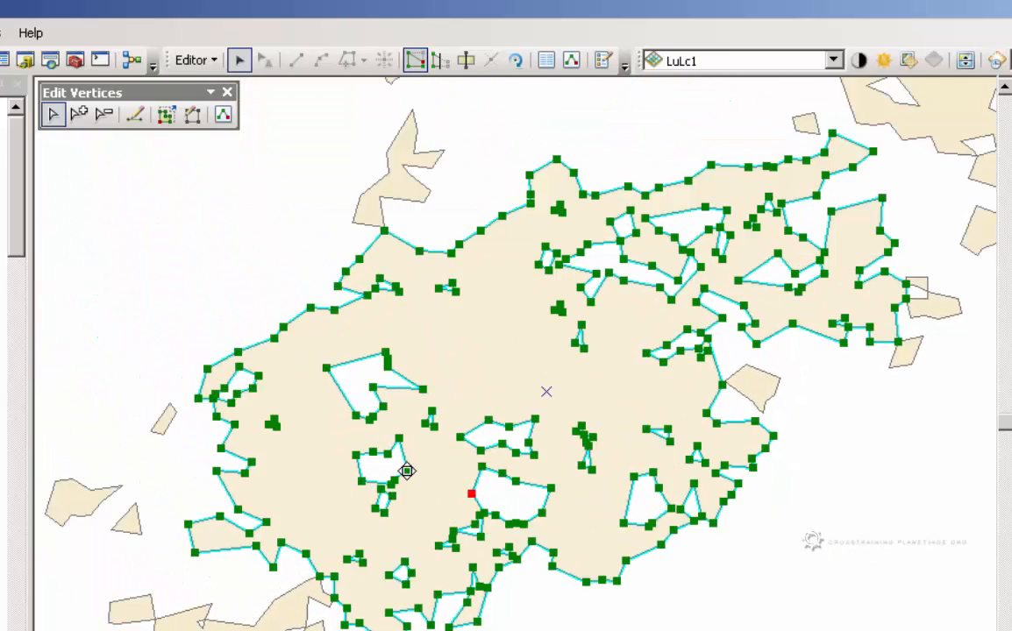
pyautogui.rightClick(407, 470)
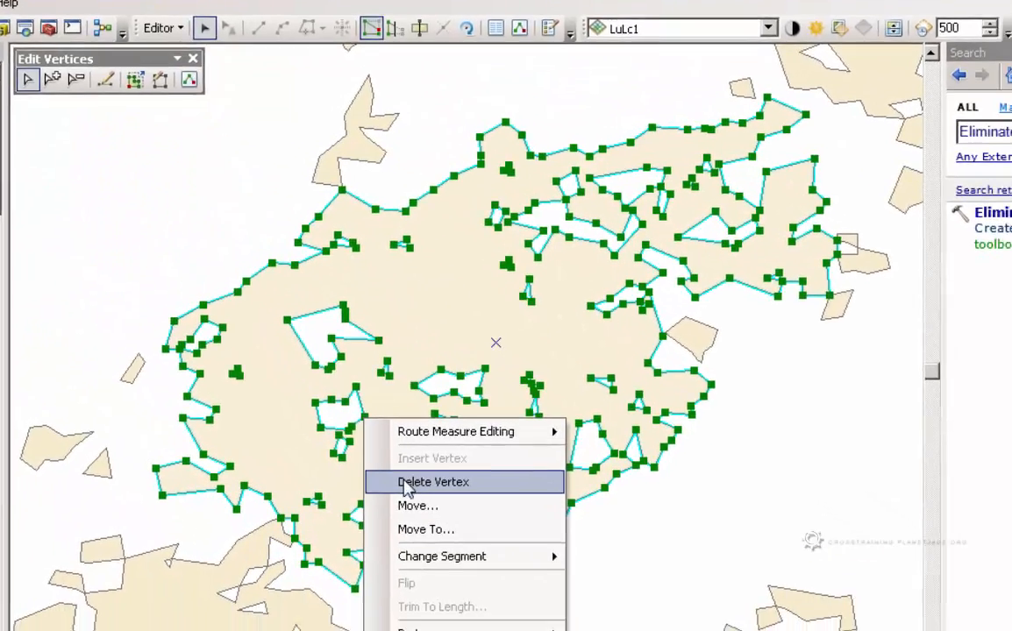
pyautogui.click(449, 541)
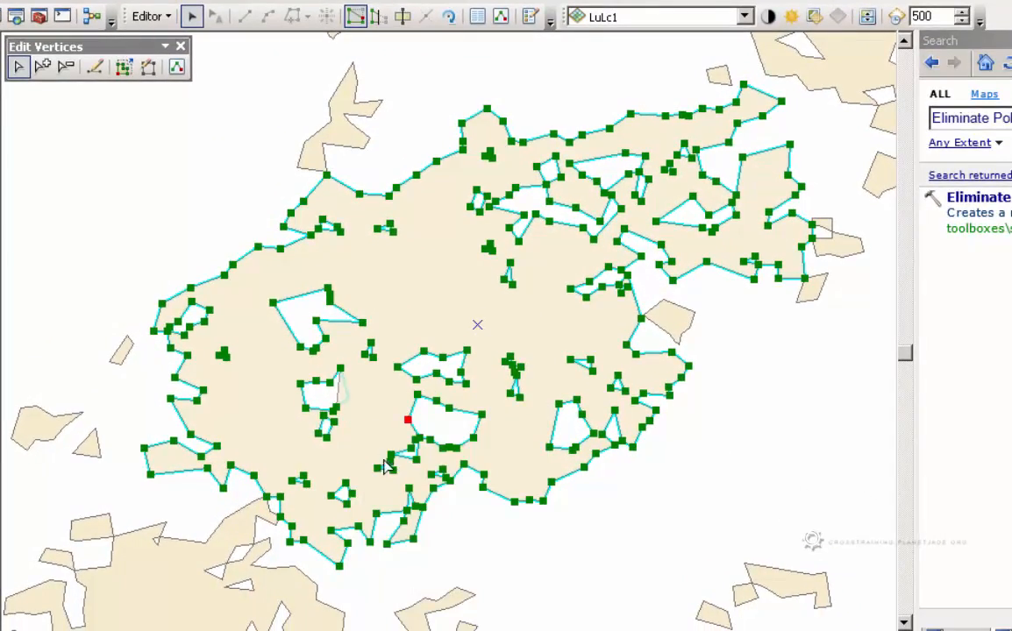
pyautogui.rightClick(335, 408)
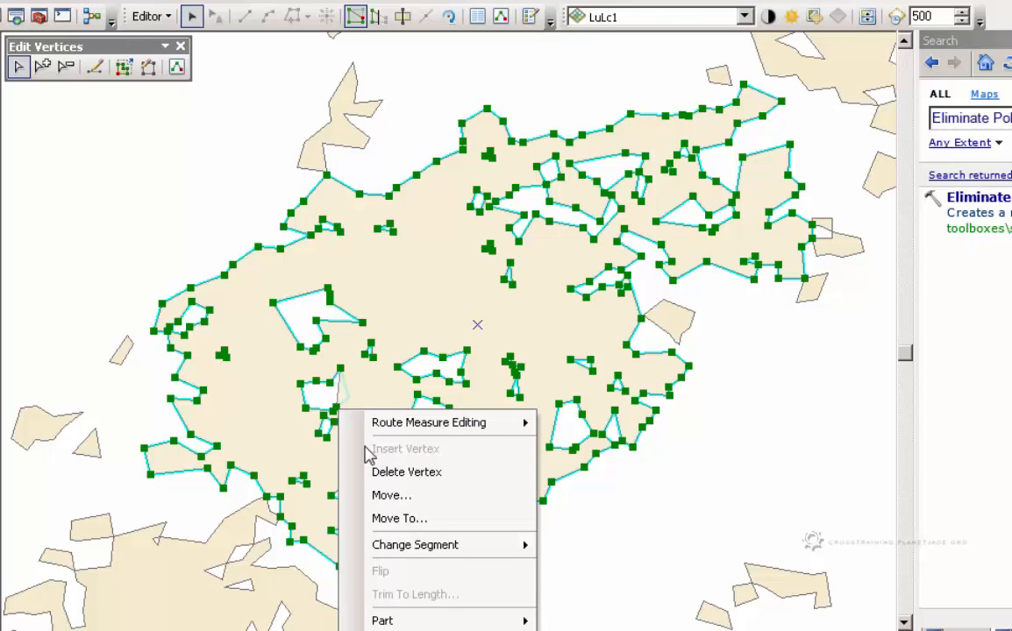
pyautogui.click(379, 473)
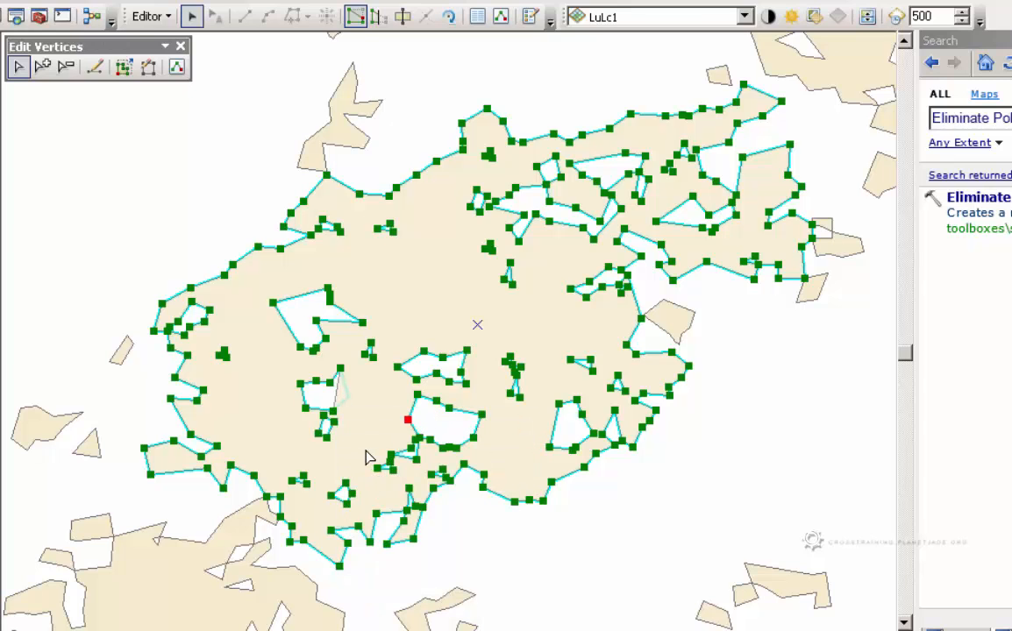
# Select all vertices of the three interior holes in the polygon's western part, delete them together, and finish the vertex edits
pyautogui.moveTo(364, 452); pyautogui.dragTo(260, 285)
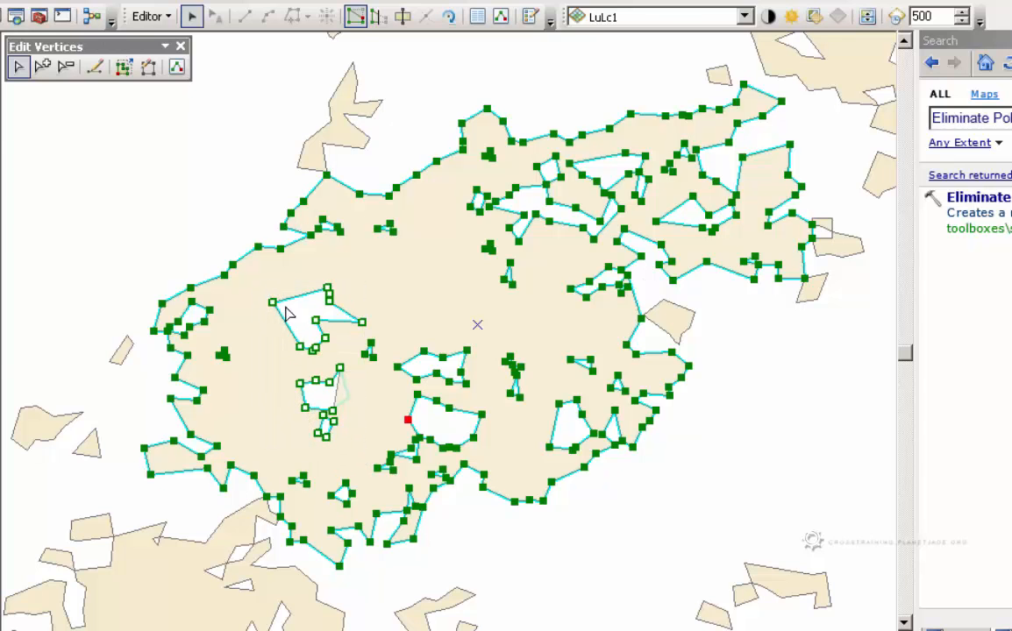
pyautogui.rightClick(323, 340)
pyautogui.click(334, 399)
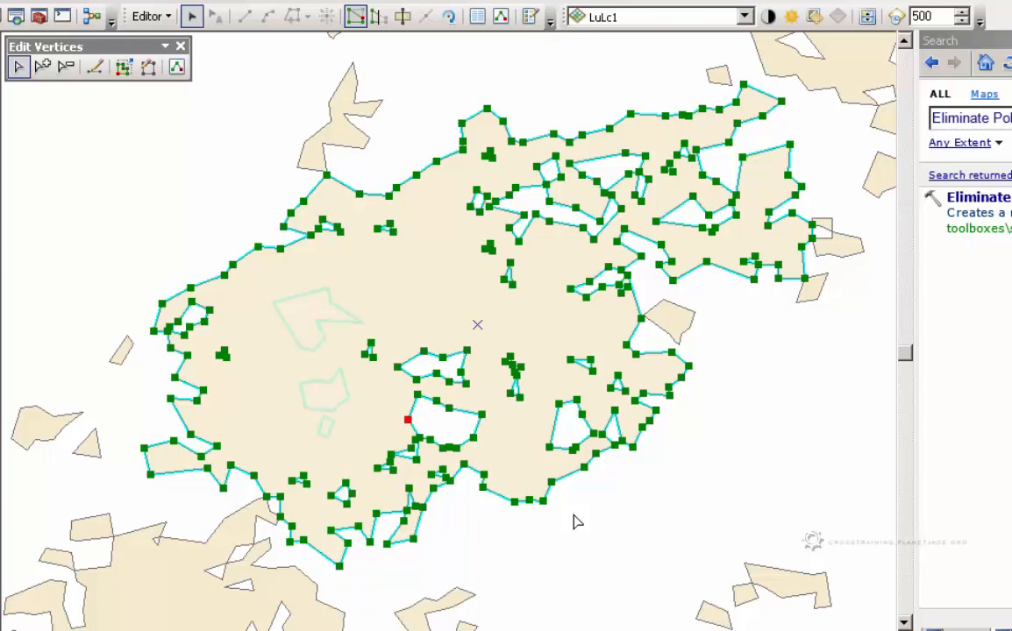
pyautogui.click(628, 553)
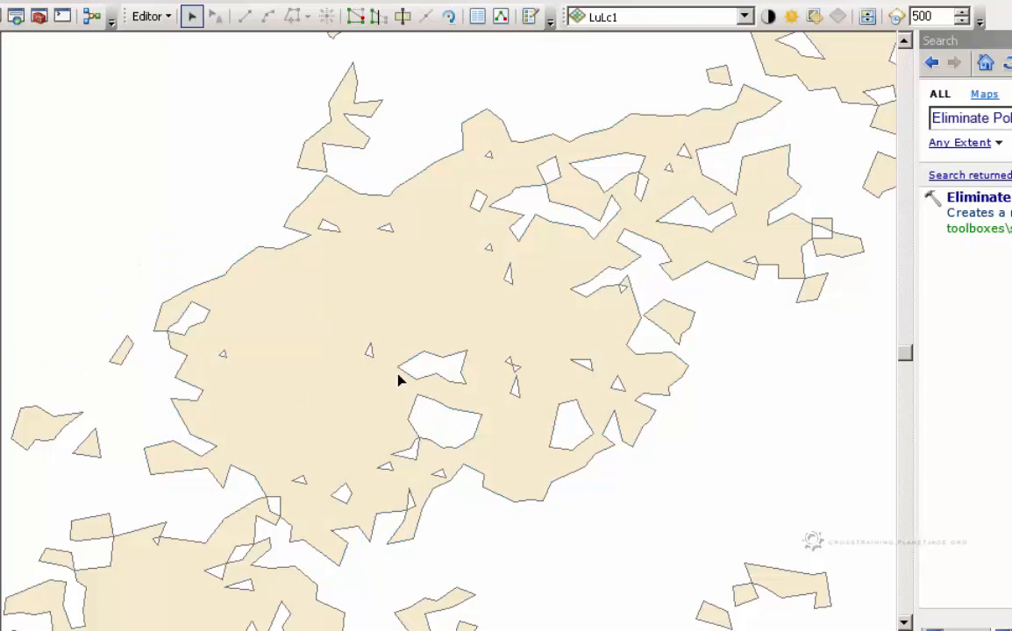
# Select the edited tree polygon again and examine its shape among the surrounding tree polygons
pyautogui.click(399, 342)
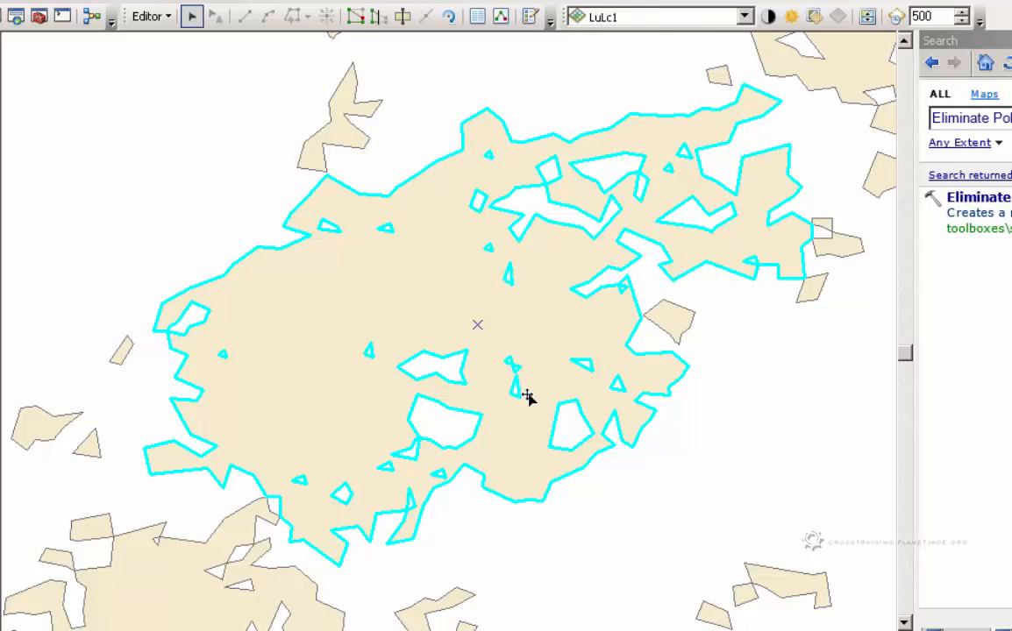
pyautogui.scroll(4, 527, 397)
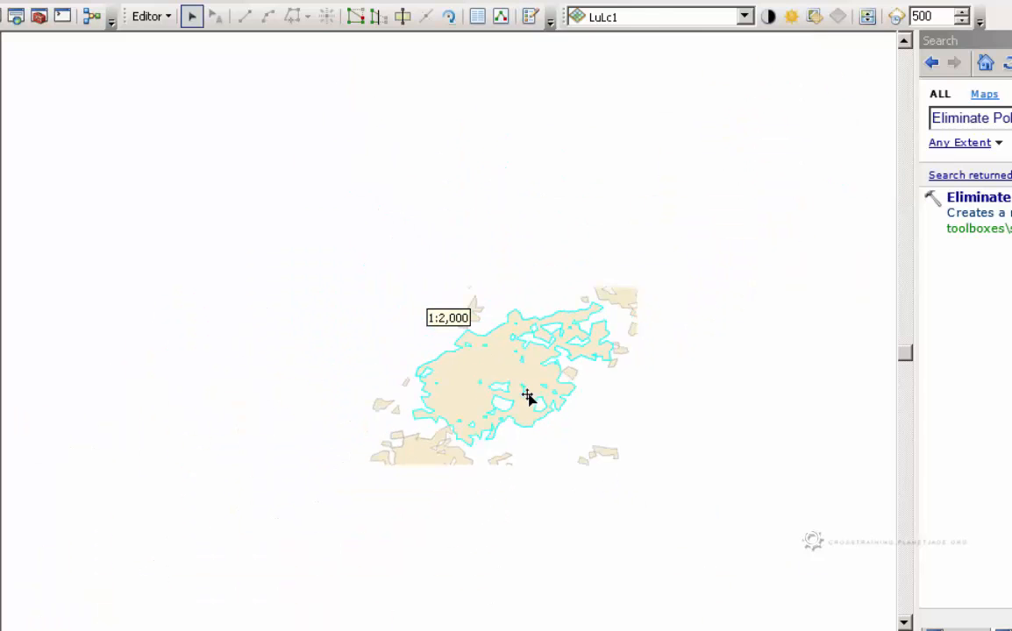
pyautogui.scroll(2, 527, 397)
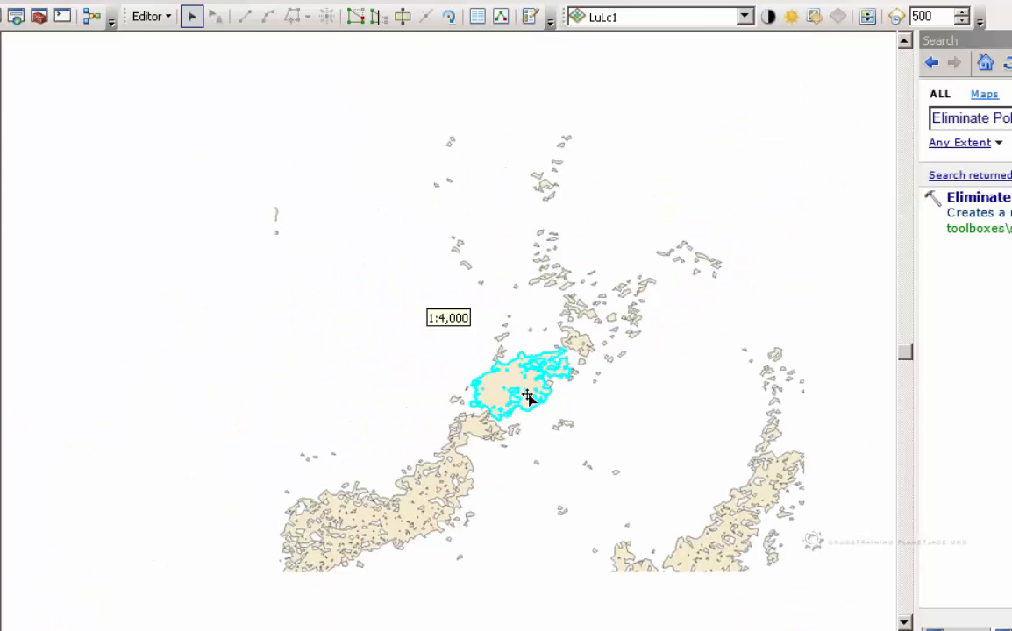
pyautogui.moveTo(510, 536); pyautogui.dragTo(481, 510)
pyautogui.scroll(-4, 509, 406)
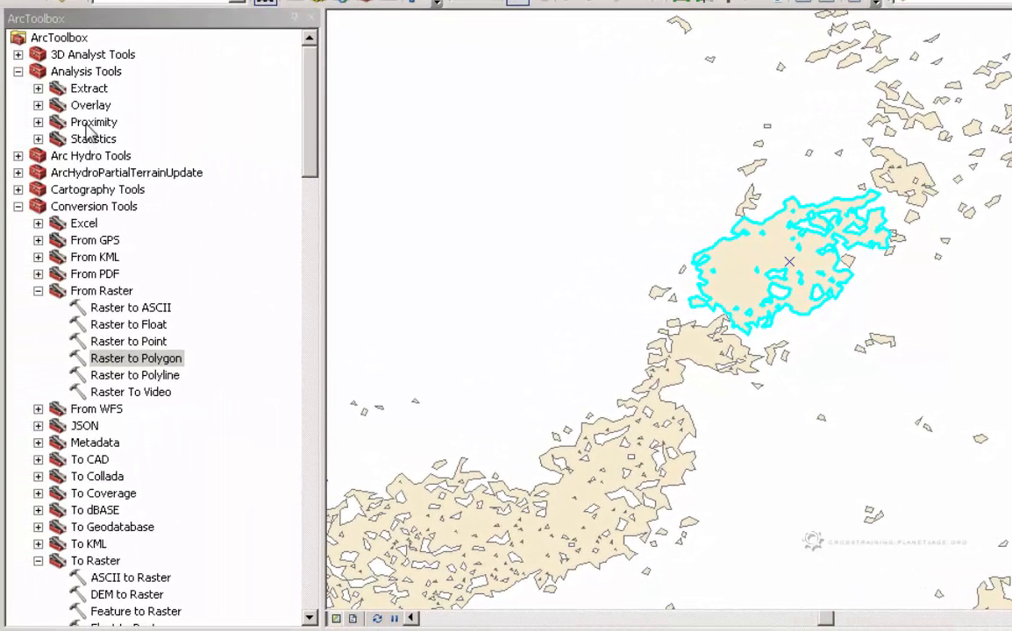
# Locate the Buffer tool in the Proximity toolset of Analysis Tools and review the tree areas it could apply to
pyautogui.click(88, 124)
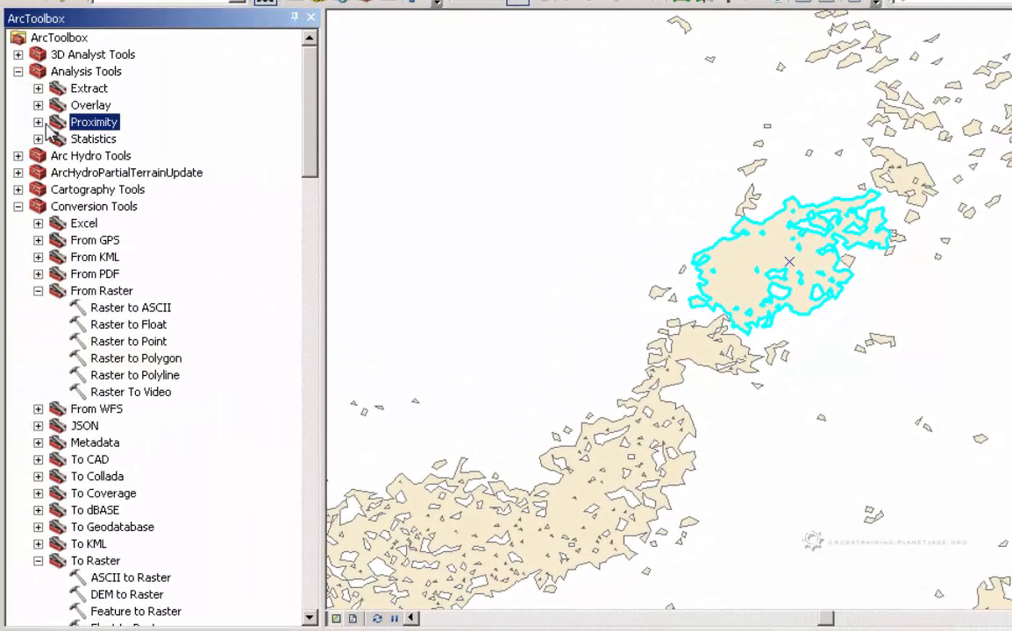
pyautogui.click(38, 122)
pyautogui.click(101, 138)
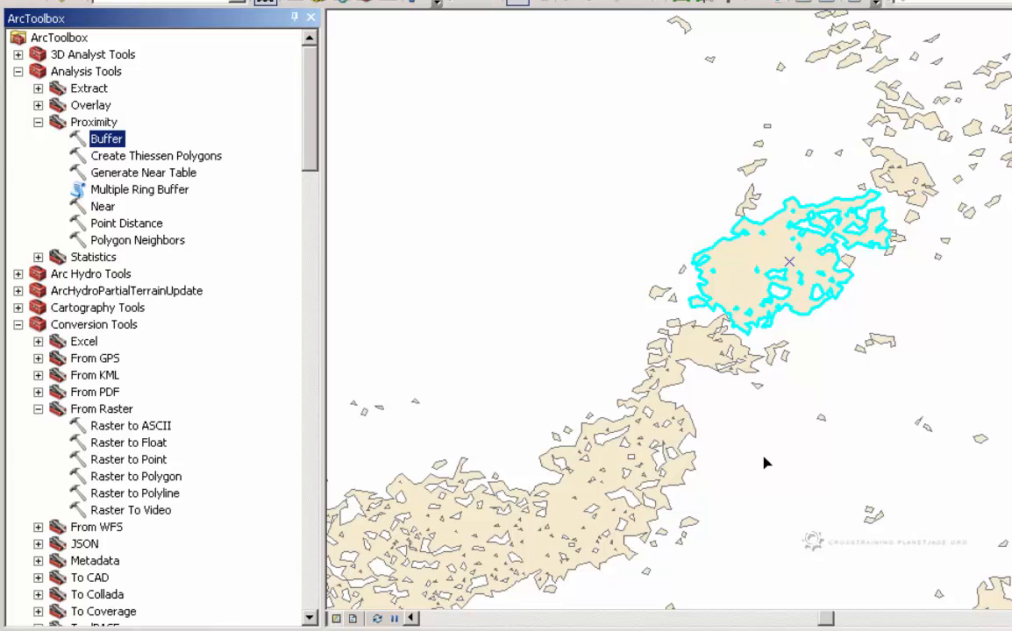
pyautogui.moveTo(611, 488); pyautogui.dragTo(917, 389)
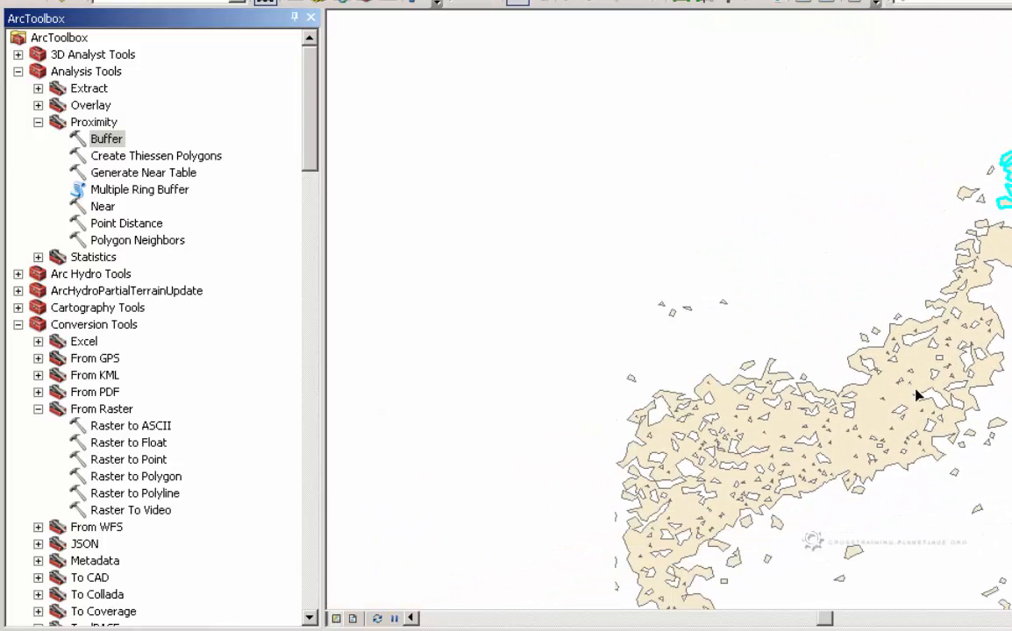
pyautogui.moveTo(1011, 453); pyautogui.dragTo(812, 488)
pyautogui.scroll(3, 816, 489)
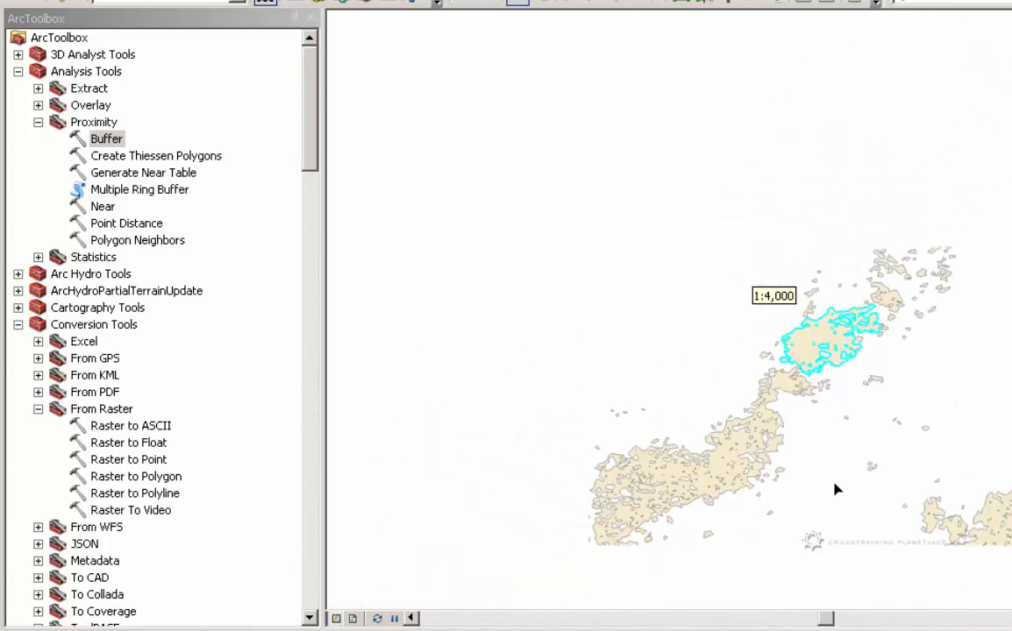